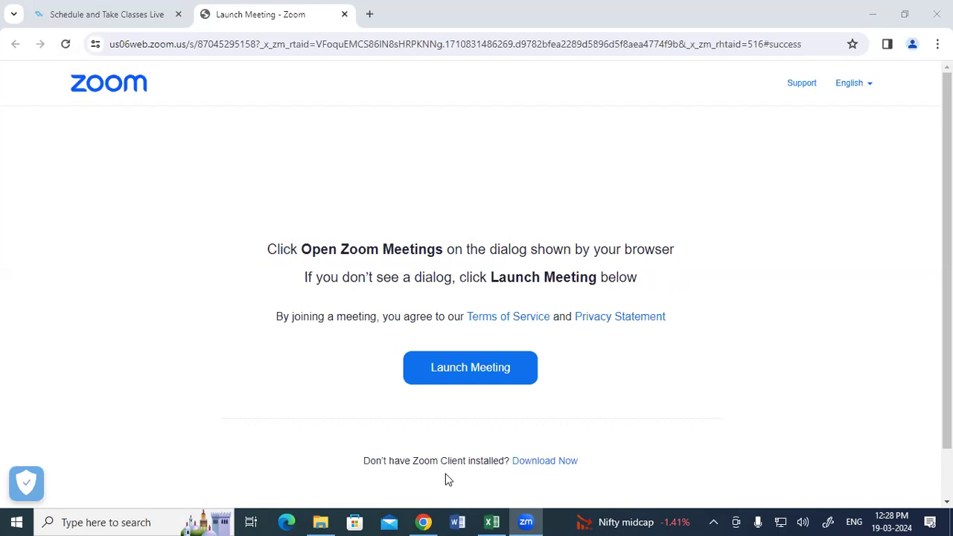
Handwrite the underlined word "Choose" in red above the launch page text, with a circled "b" and a circled "2" beside it.
{"action": "mouse_move", "coordinate": [296, 141]}
{"action": "left_mouse_down"}
{"action": "mouse_move", "coordinate": [311, 131]}
{"action": "mouse_move", "coordinate": [340, 142]}
{"action": "mouse_move", "coordinate": [368, 95]}
{"action": "mouse_move", "coordinate": [374, 105]}
{"action": "left_mouse_up"}
{"action": "left_click_drag", "start_coordinate": [293, 196], "coordinate": [396, 126]}
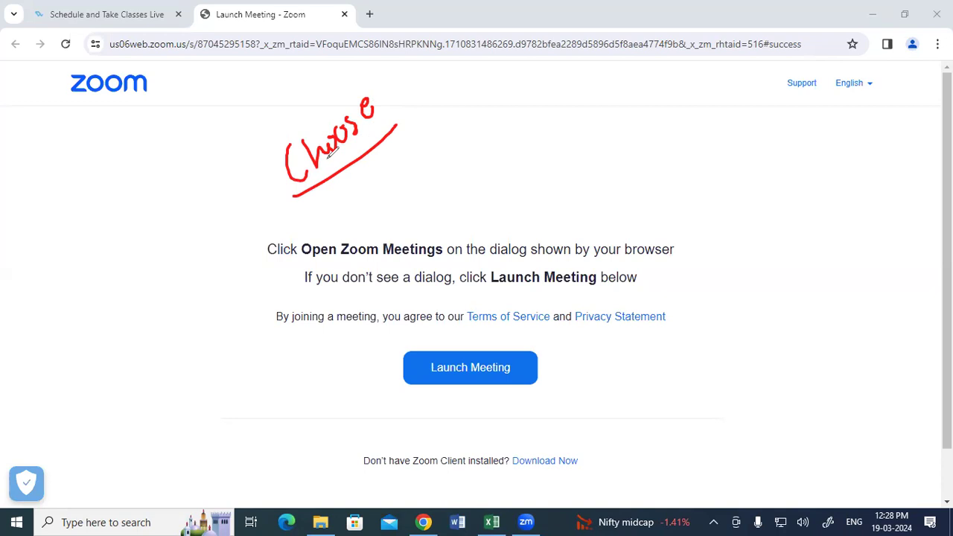
{"action": "left_click_drag", "start_coordinate": [449, 119], "coordinate": [451, 142]}
{"action": "mouse_move", "coordinate": [549, 98]}
{"action": "left_mouse_down"}
{"action": "mouse_move", "coordinate": [560, 115]}
{"action": "mouse_move", "coordinate": [554, 89]}
{"action": "left_mouse_up"}
{"action": "mouse_move", "coordinate": [456, 107]}
{"action": "left_mouse_down"}
{"action": "mouse_move", "coordinate": [452, 154]}
{"action": "mouse_move", "coordinate": [450, 110]}
{"action": "left_mouse_up"}
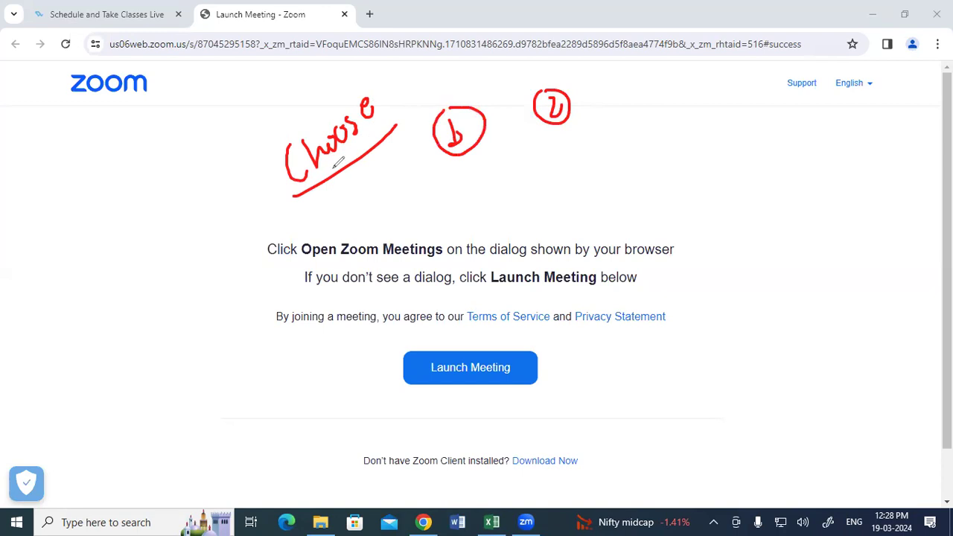
{"action": "left_click_drag", "start_coordinate": [307, 187], "coordinate": [387, 133]}
Handwrite the number column 10, 15, 20, 25, 30 in red, bracket it on both sides and underline "Choose" again.
{"action": "left_click_drag", "start_coordinate": [672, 90], "coordinate": [673, 128]}
{"action": "mouse_move", "coordinate": [695, 92]}
{"action": "left_mouse_down"}
{"action": "mouse_move", "coordinate": [686, 103]}
{"action": "mouse_move", "coordinate": [695, 92]}
{"action": "left_mouse_up"}
{"action": "left_click_drag", "start_coordinate": [678, 128], "coordinate": [683, 166]}
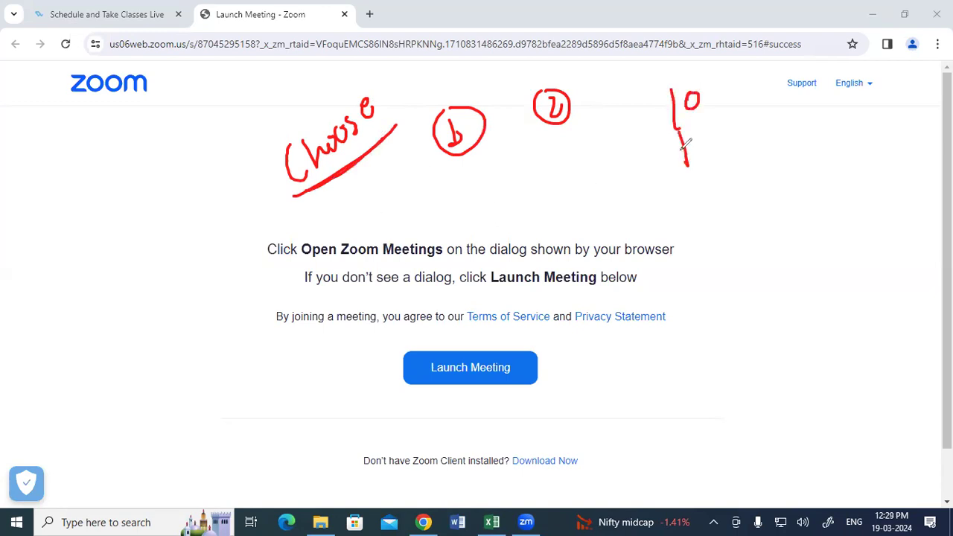
{"action": "left_click_drag", "start_coordinate": [701, 128], "coordinate": [689, 153]}
{"action": "mouse_move", "coordinate": [684, 188]}
{"action": "left_mouse_down"}
{"action": "mouse_move", "coordinate": [697, 208]}
{"action": "mouse_move", "coordinate": [708, 207]}
{"action": "left_mouse_up"}
{"action": "left_click_drag", "start_coordinate": [715, 177], "coordinate": [716, 179]}
{"action": "mouse_move", "coordinate": [706, 231]}
{"action": "left_mouse_down"}
{"action": "mouse_move", "coordinate": [730, 244]}
{"action": "mouse_move", "coordinate": [751, 239]}
{"action": "left_mouse_up"}
{"action": "left_click_drag", "start_coordinate": [758, 216], "coordinate": [737, 253]}
{"action": "mouse_move", "coordinate": [750, 283]}
{"action": "left_mouse_down"}
{"action": "mouse_move", "coordinate": [735, 305]}
{"action": "mouse_move", "coordinate": [764, 271]}
{"action": "left_mouse_up"}
{"action": "mouse_move", "coordinate": [708, 96]}
{"action": "left_mouse_down"}
{"action": "mouse_move", "coordinate": [779, 164]}
{"action": "mouse_move", "coordinate": [802, 277]}
{"action": "left_mouse_up"}
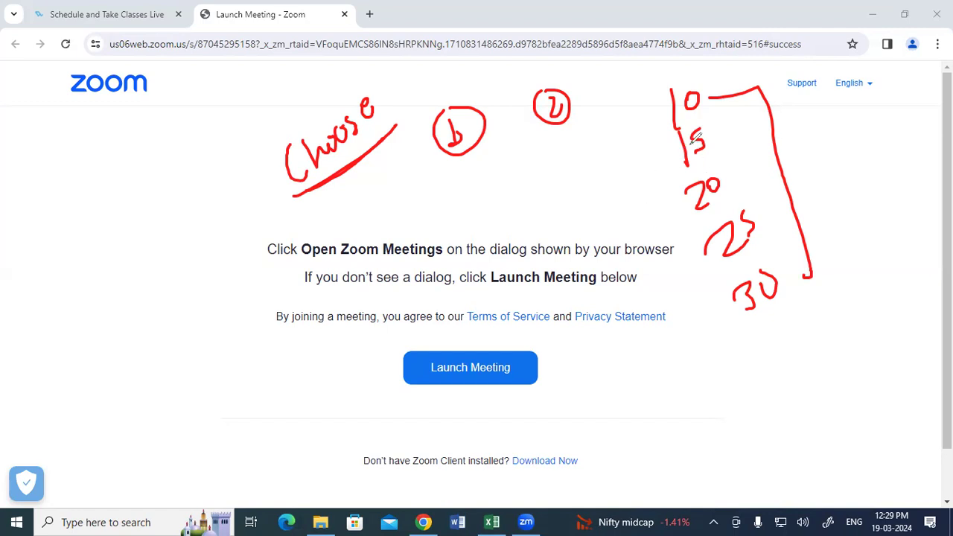
{"action": "mouse_move", "coordinate": [671, 112]}
{"action": "left_mouse_down"}
{"action": "mouse_move", "coordinate": [669, 224]}
{"action": "mouse_move", "coordinate": [694, 301]}
{"action": "mouse_move", "coordinate": [705, 303]}
{"action": "left_mouse_up"}
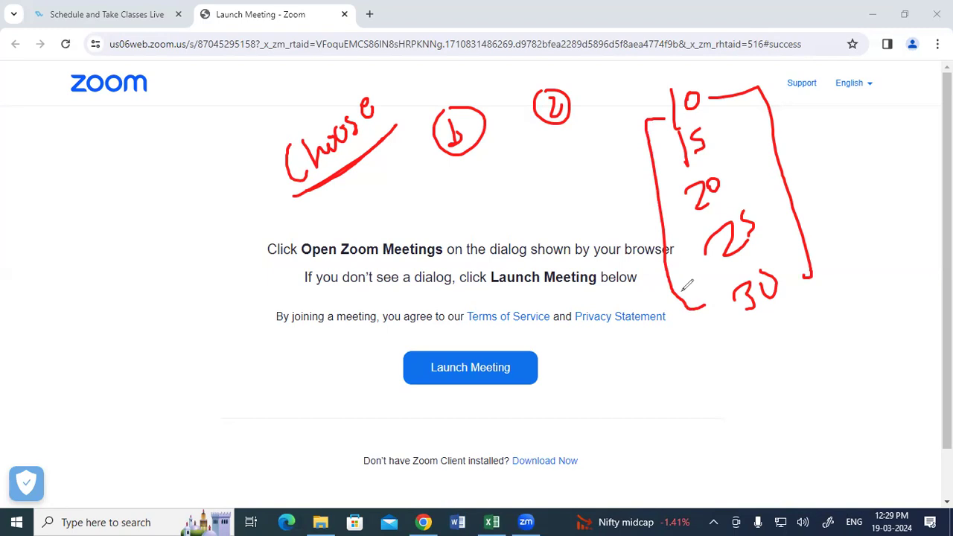
{"action": "mouse_move", "coordinate": [322, 195]}
{"action": "left_mouse_down"}
{"action": "mouse_move", "coordinate": [381, 139]}
{"action": "mouse_move", "coordinate": [375, 146]}
{"action": "left_mouse_up"}
Switch to the Excel workbook, merge and center F1:N5 on Sheet1, and enter the title "Choose Function".
{"action": "left_click_drag", "start_coordinate": [260, 153], "coordinate": [625, 205]}
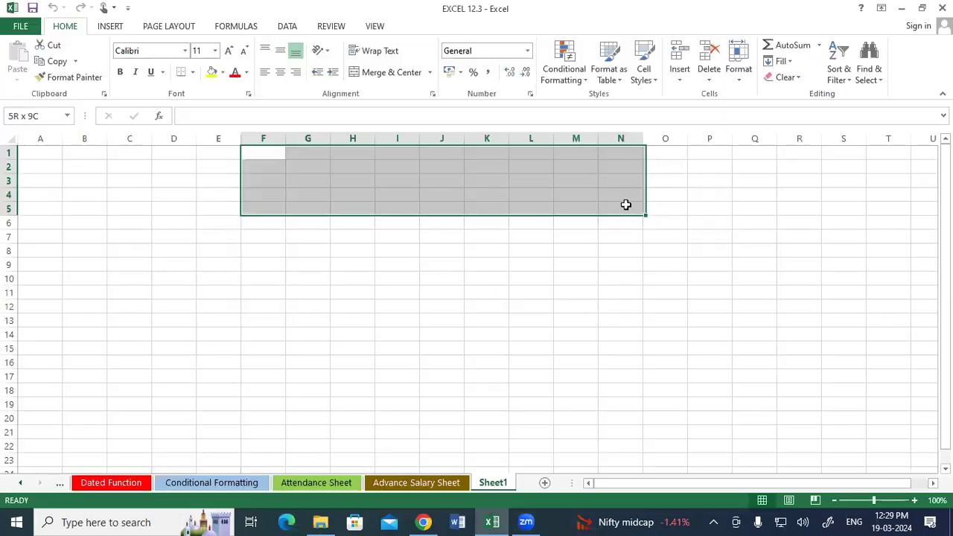
{"action": "left_click", "coordinate": [374, 72]}
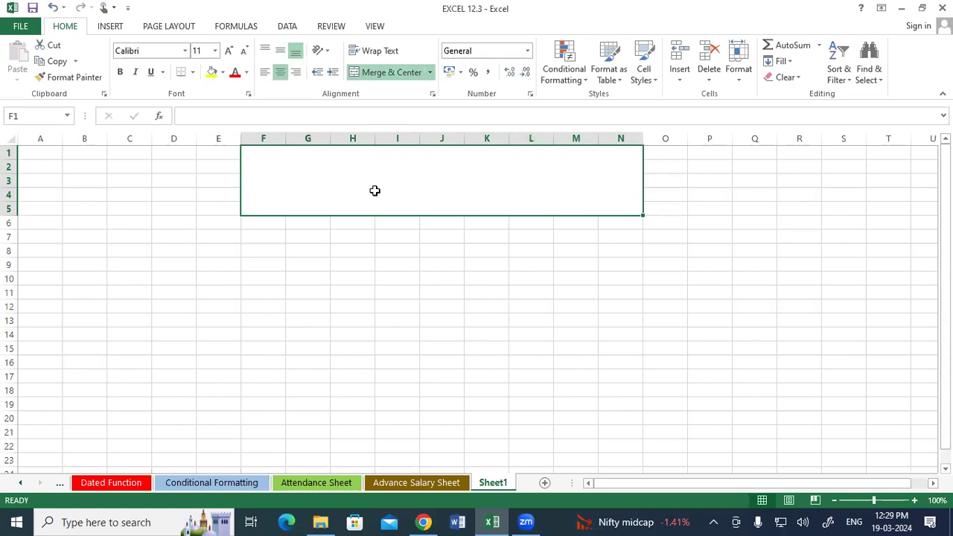
{"action": "type", "text": "Choose"}
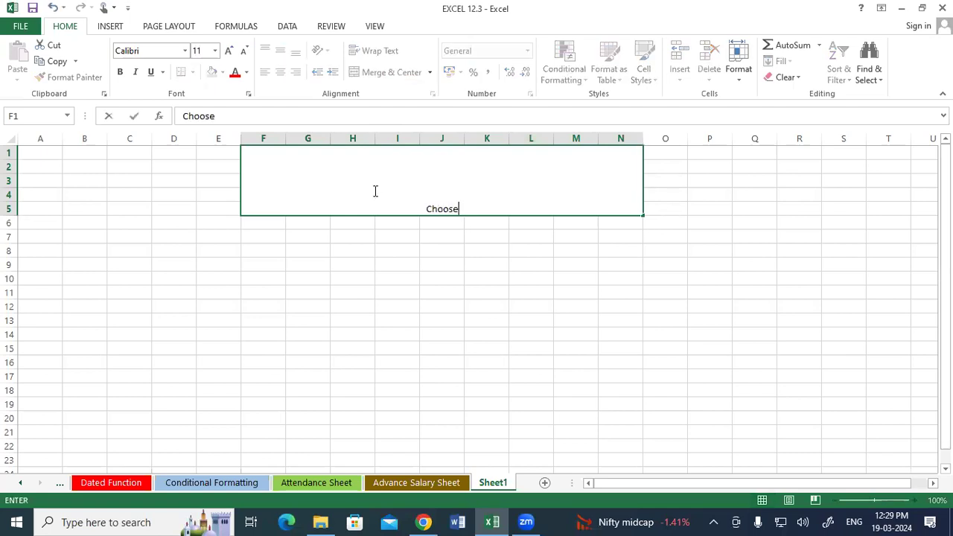
{"action": "type", "text": " Function"}
{"action": "key", "text": "Return"}
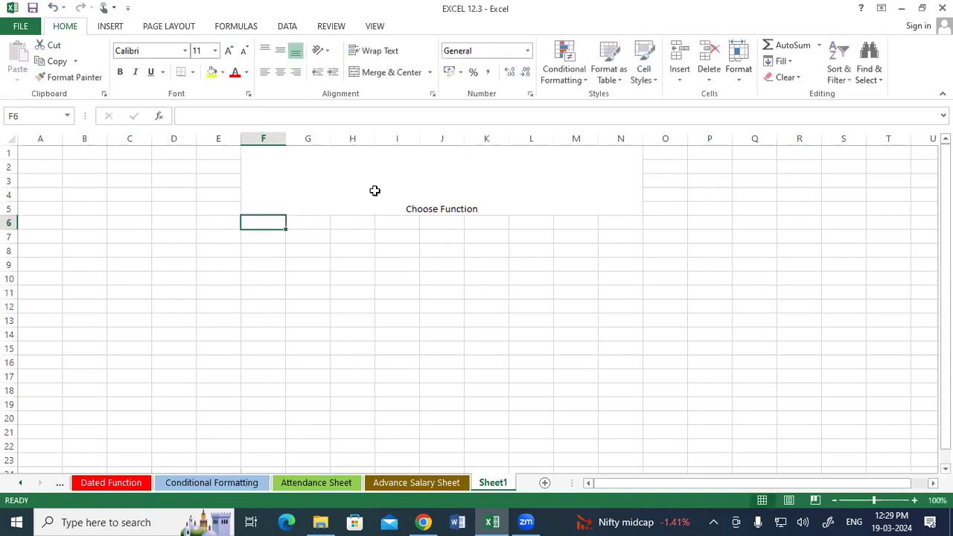
Format the title as bold, red, 48-point text, vertically centered on a yellow fill.
{"action": "left_click", "coordinate": [375, 191]}
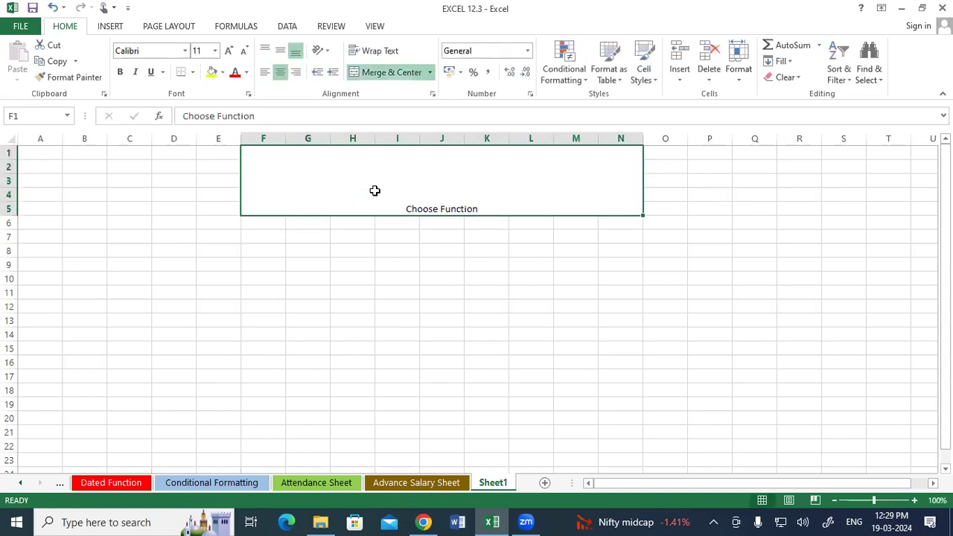
{"action": "left_click", "coordinate": [215, 50]}
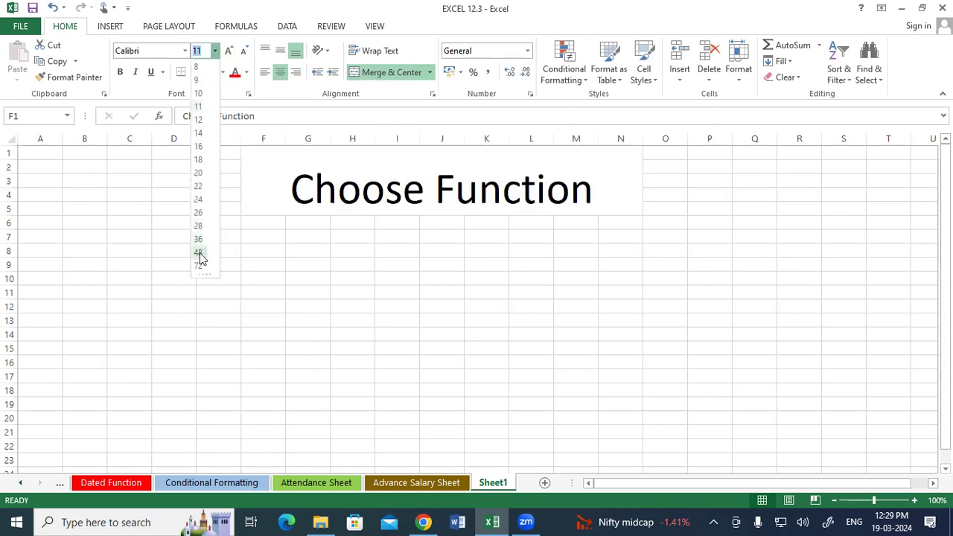
{"action": "left_click", "coordinate": [199, 253]}
{"action": "left_click", "coordinate": [279, 50]}
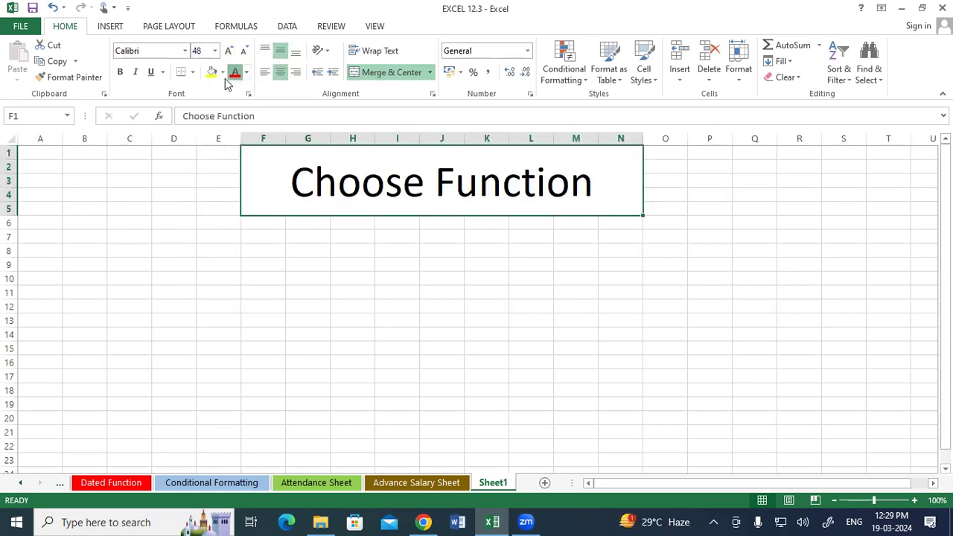
{"action": "left_click", "coordinate": [234, 72]}
{"action": "left_click", "coordinate": [212, 71]}
{"action": "left_click", "coordinate": [120, 72]}
{"action": "left_click", "coordinate": [245, 302]}
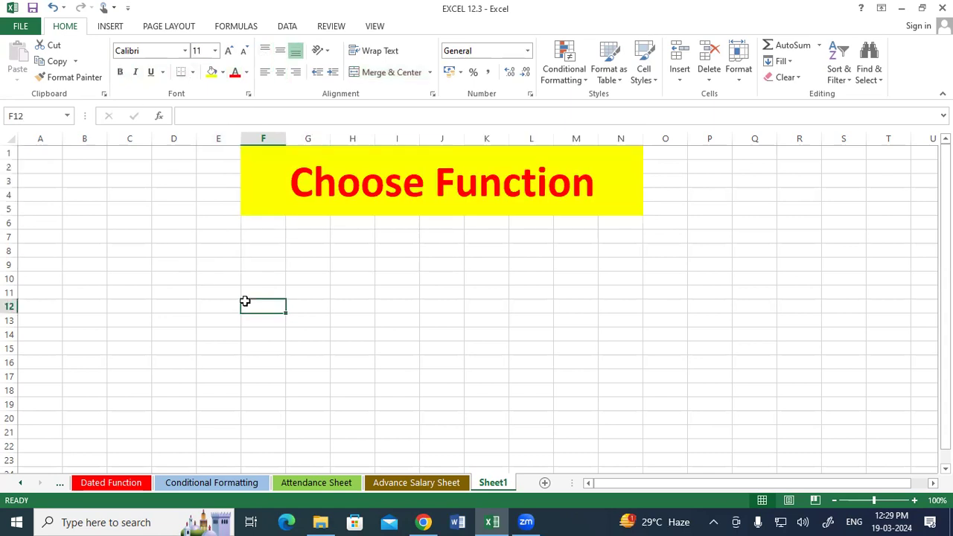
Enter the column header "Number" in cell F8.
{"action": "left_click", "coordinate": [257, 253]}
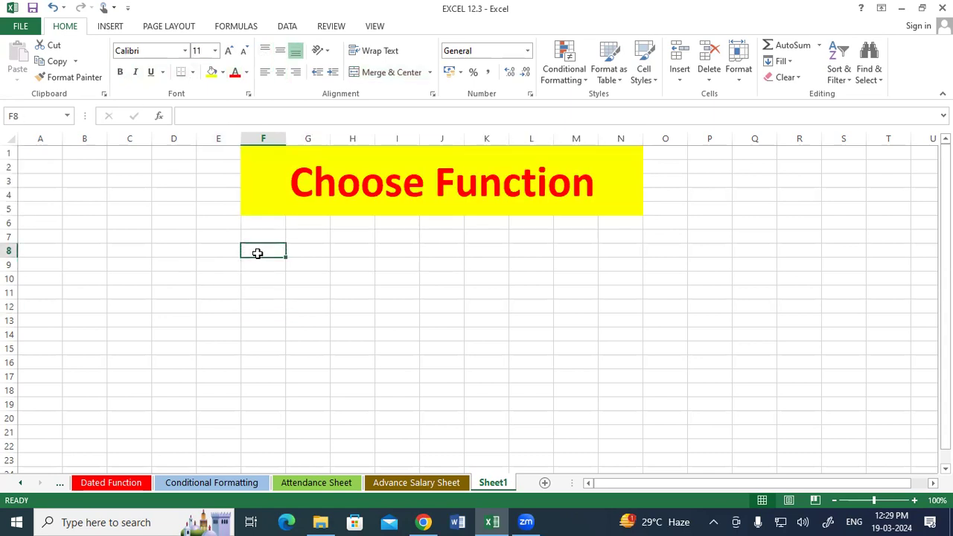
{"action": "type", "text": "Number"}
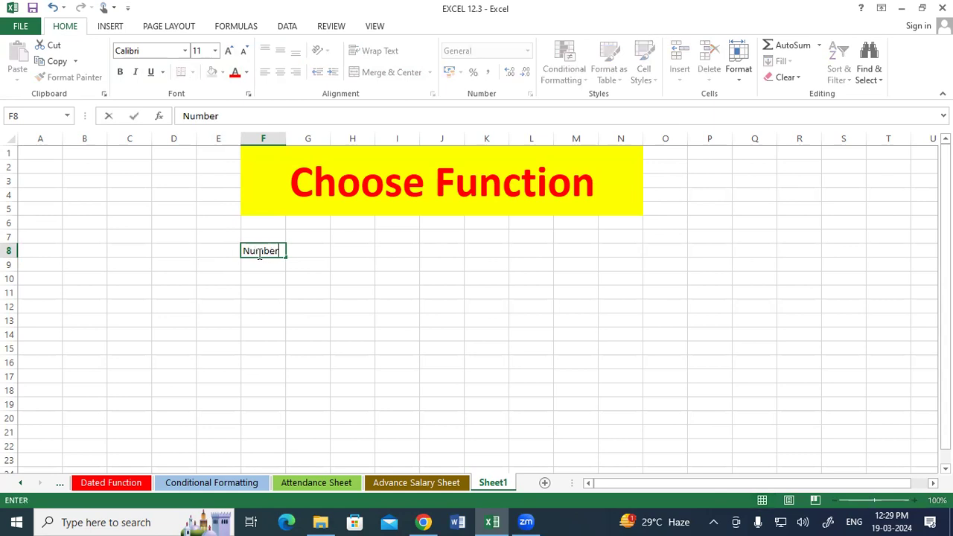
{"action": "key", "text": "Return"}
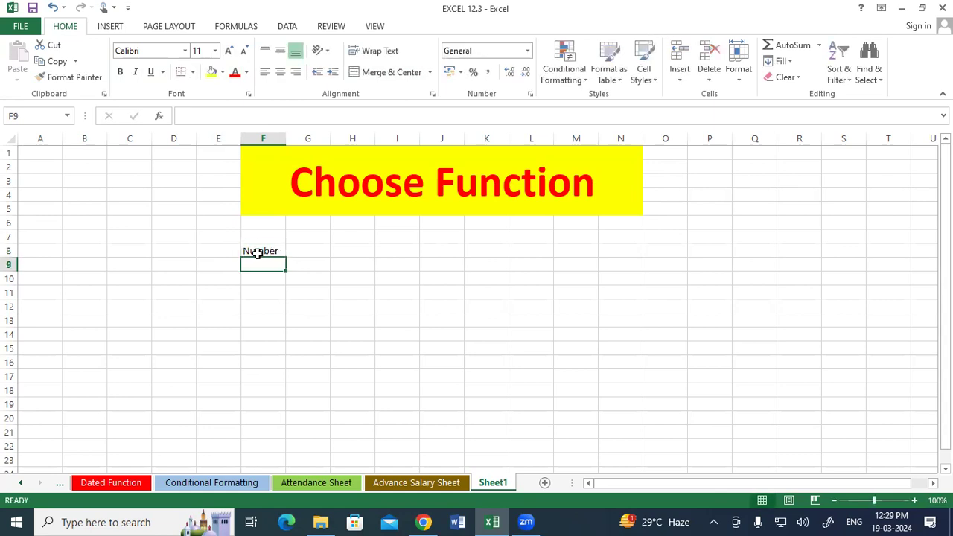
Enter =RANDBETWEEN(100,500) in F9 and fill it down to F21.
{"action": "type", "text": "=randb"}
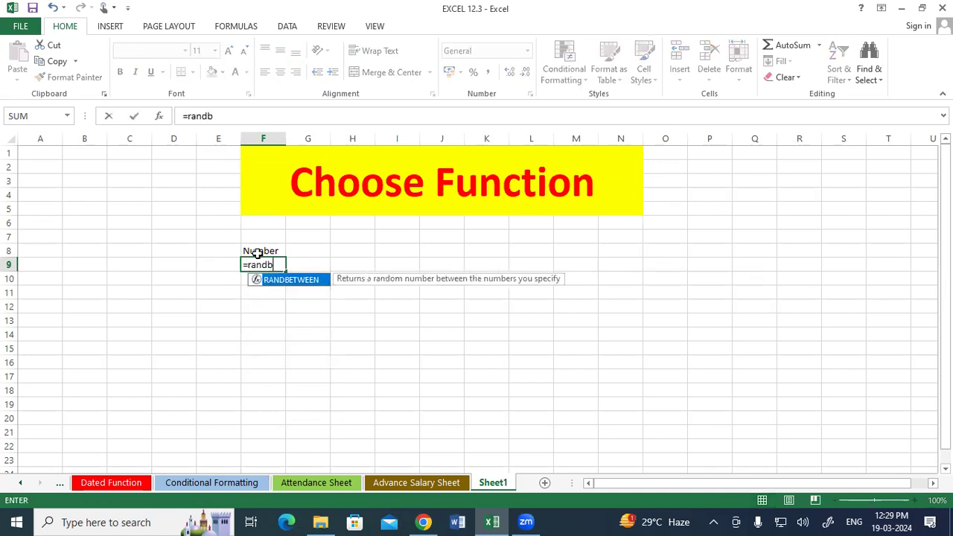
{"action": "key", "text": "Tab"}
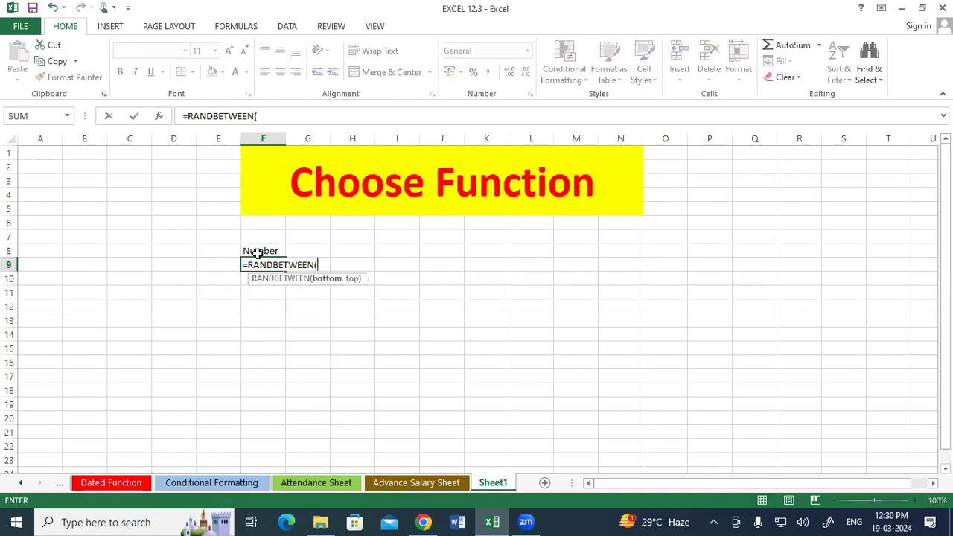
{"action": "type", "text": "100,50"}
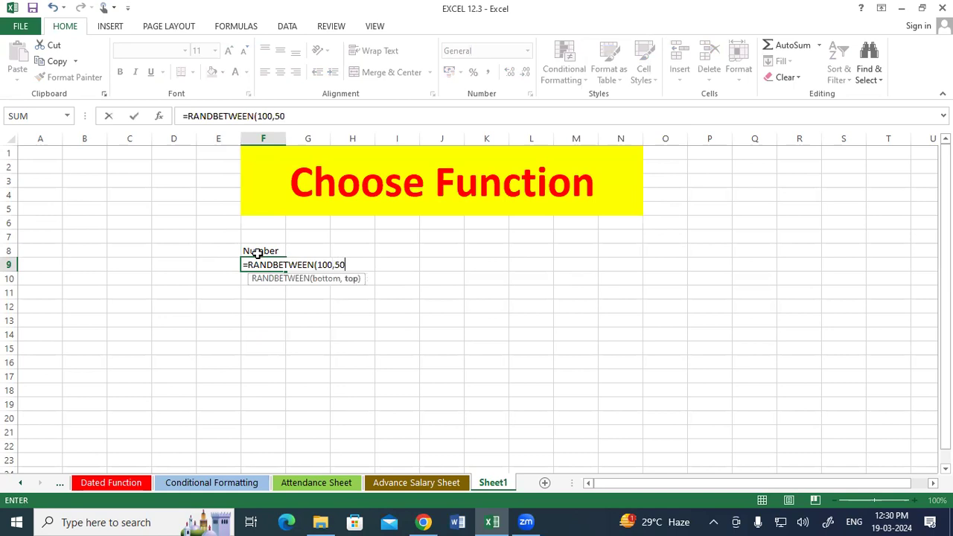
{"action": "type", "text": "0)"}
{"action": "key", "text": "Return"}
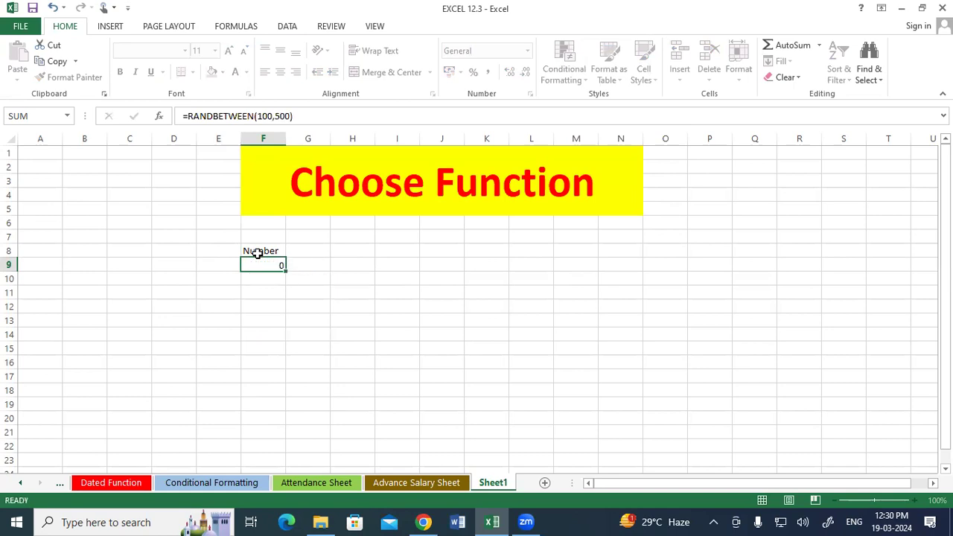
{"action": "left_click", "coordinate": [268, 265]}
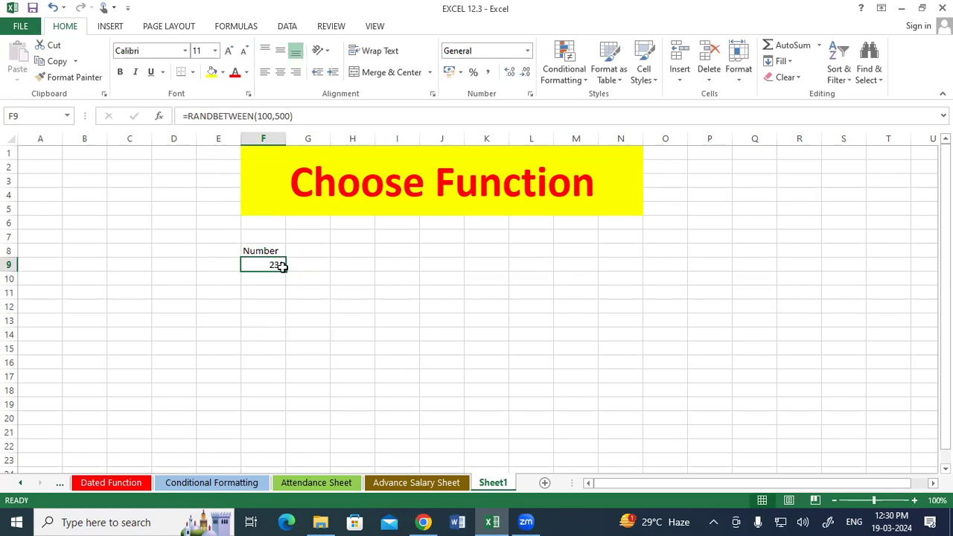
{"action": "left_click_drag", "start_coordinate": [285, 272], "coordinate": [290, 445]}
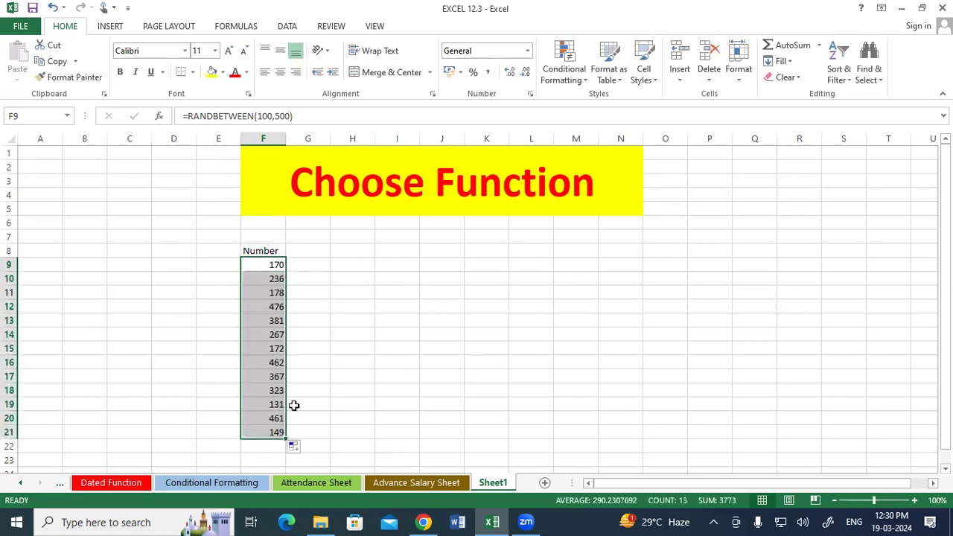
Replace the random-number formulas in F9:F21 with their static values.
{"action": "right_click", "coordinate": [266, 323]}
{"action": "left_click", "coordinate": [301, 70]}
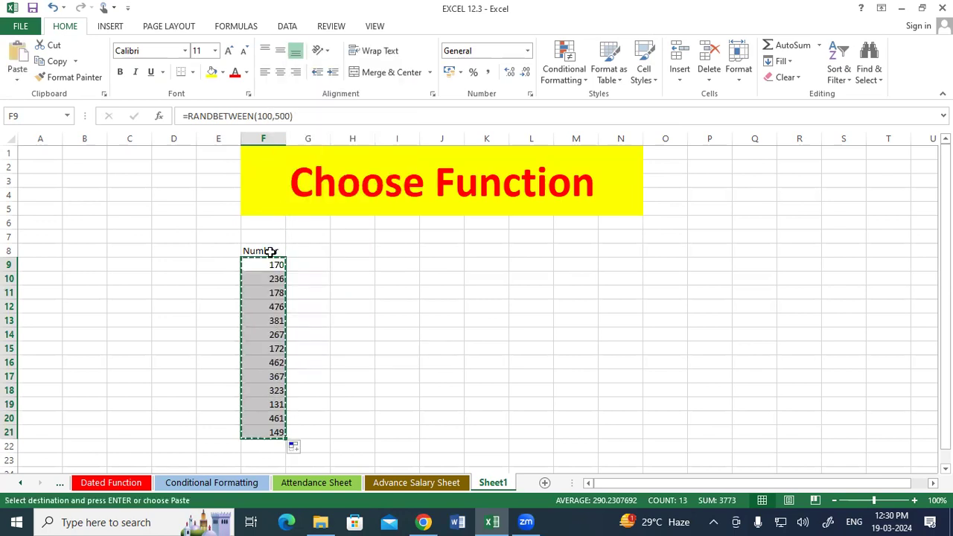
{"action": "right_click", "coordinate": [258, 294]}
{"action": "left_click", "coordinate": [310, 82]}
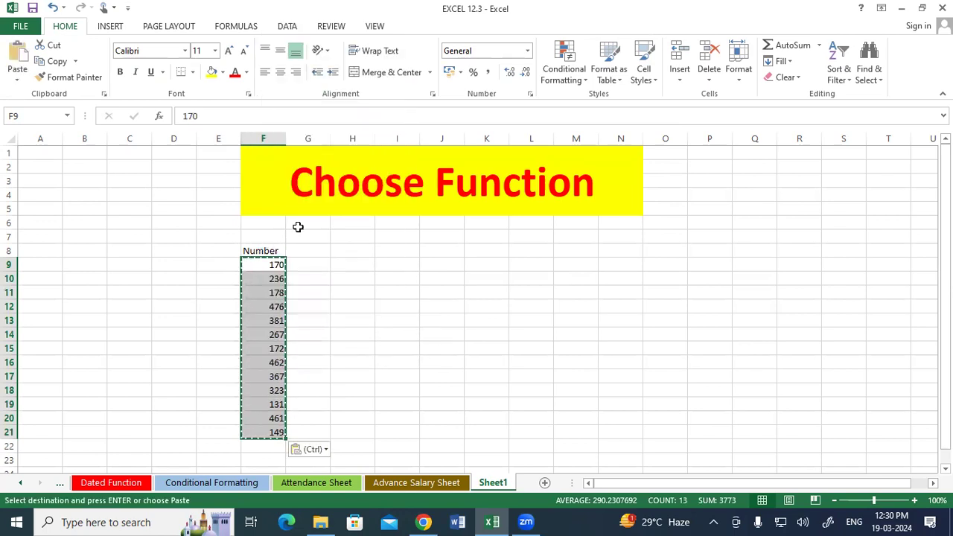
{"action": "left_click", "coordinate": [302, 278]}
{"action": "left_click", "coordinate": [312, 308]}
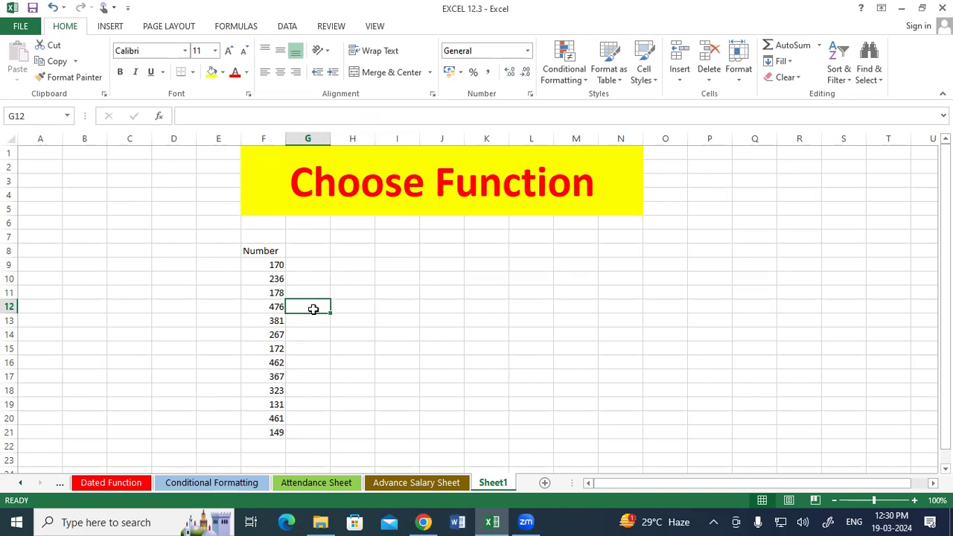
{"action": "double_click", "coordinate": [314, 309]}
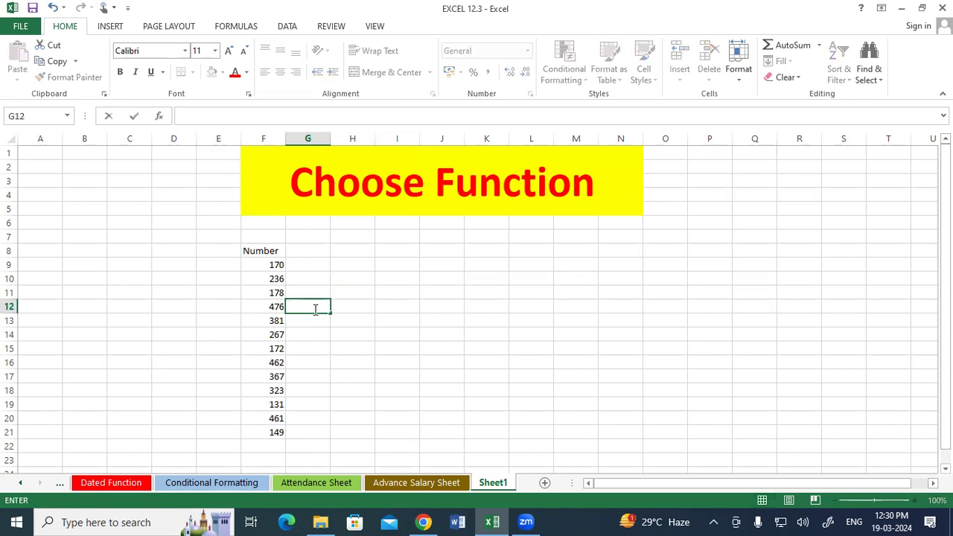
{"action": "left_click", "coordinate": [352, 303]}
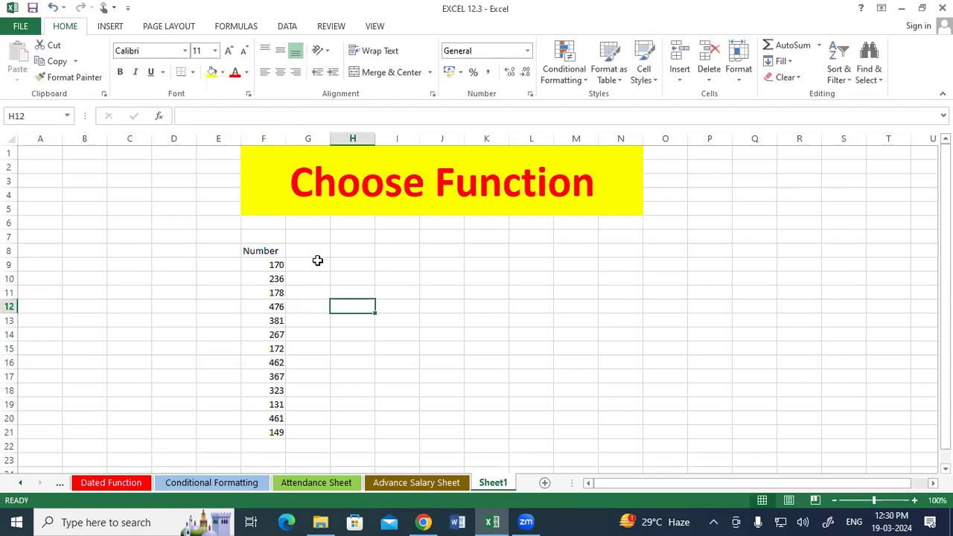
Calculate the sum of F9:F21 in cell H9.
{"action": "left_click", "coordinate": [341, 266]}
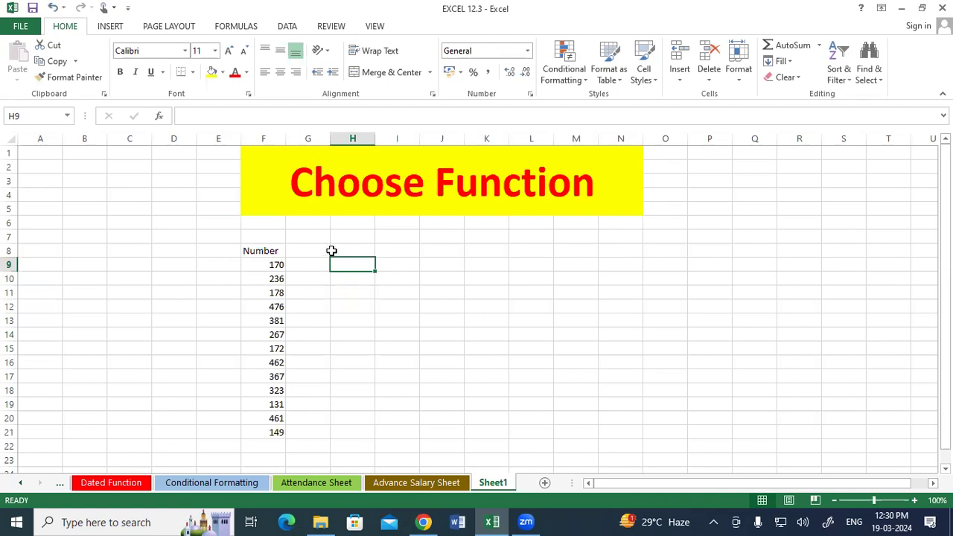
{"action": "type", "text": "=sum"}
{"action": "key", "text": "Tab"}
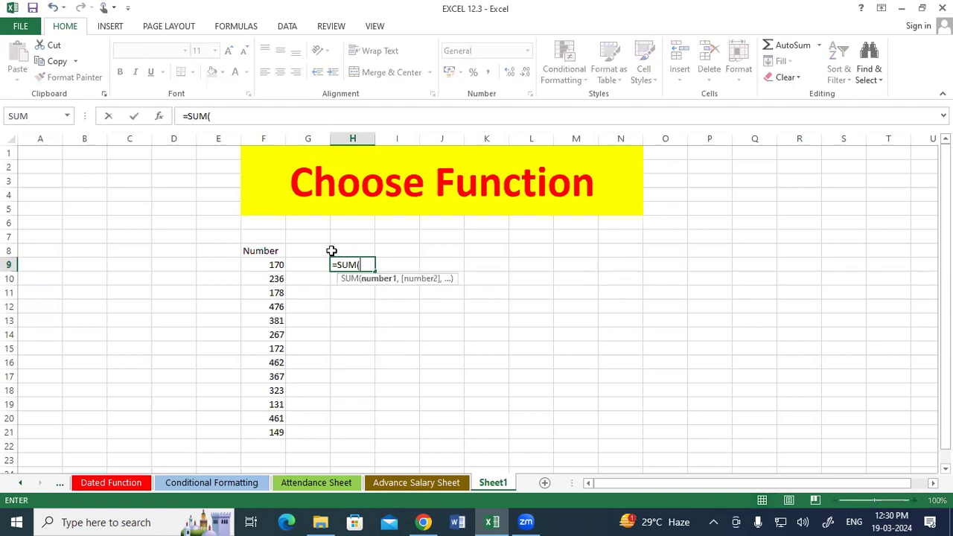
{"action": "left_click_drag", "start_coordinate": [275, 266], "coordinate": [267, 418]}
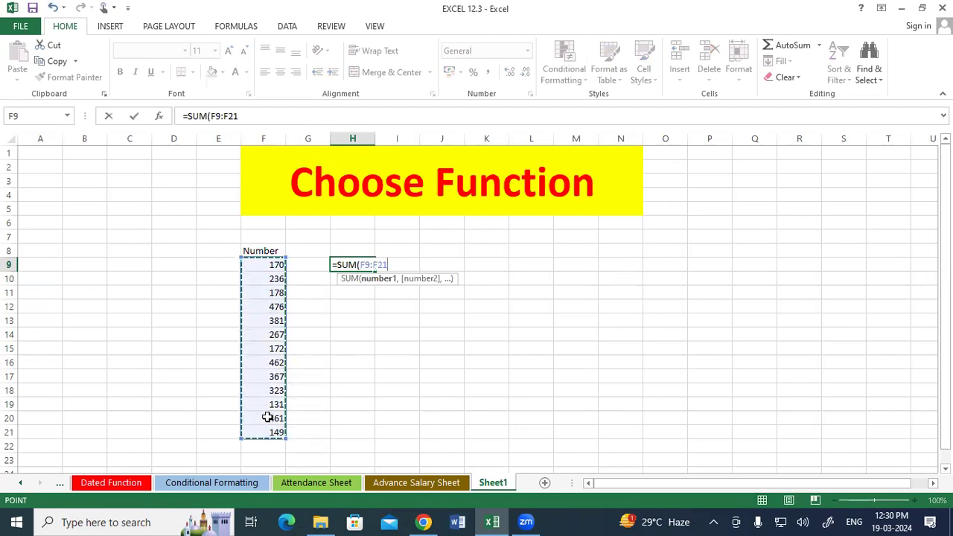
{"action": "key", "text": "Return"}
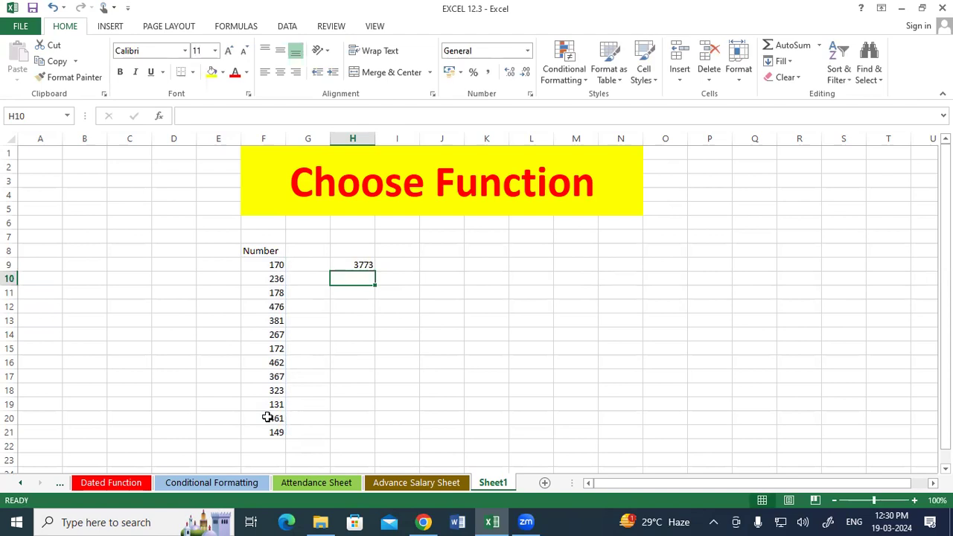
Calculate the maximum of F9:F21 in cell H10.
{"action": "type", "text": "=max"}
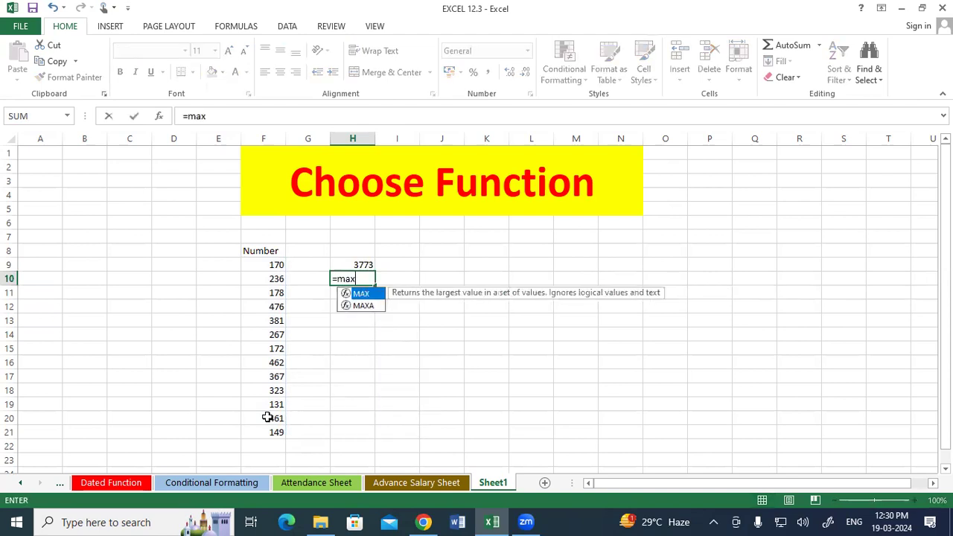
{"action": "key", "text": "Tab"}
{"action": "left_click_drag", "start_coordinate": [271, 262], "coordinate": [261, 430]}
{"action": "type", "text": ")"}
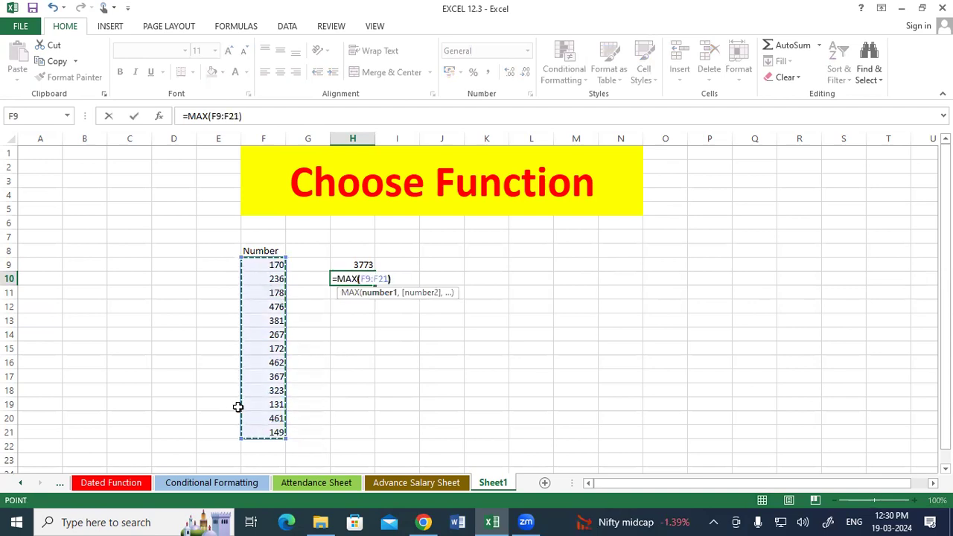
{"action": "key", "text": "Return"}
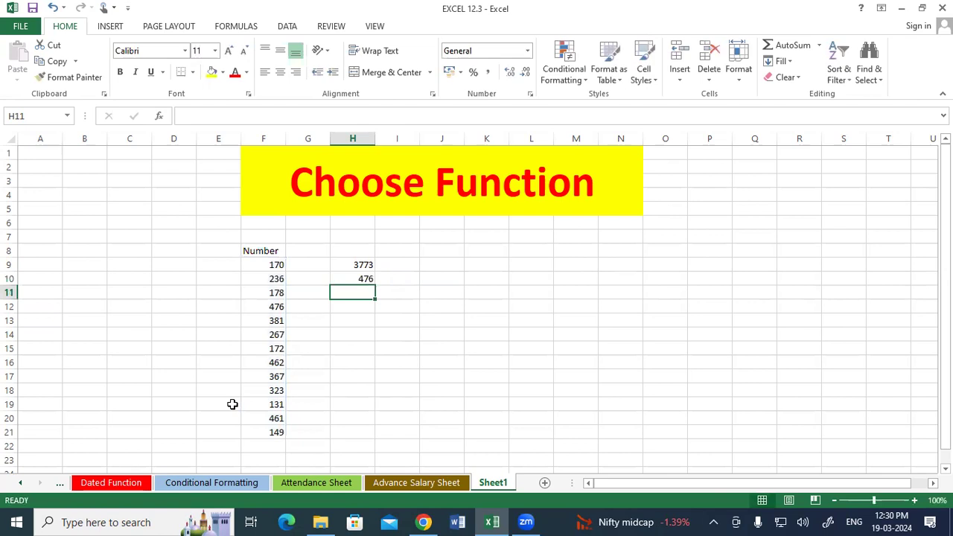
Enter 1 in cell H14, overwrite it with 2, and overwrite that with 3.
{"action": "left_click", "coordinate": [360, 335]}
{"action": "double_click", "coordinate": [359, 335]}
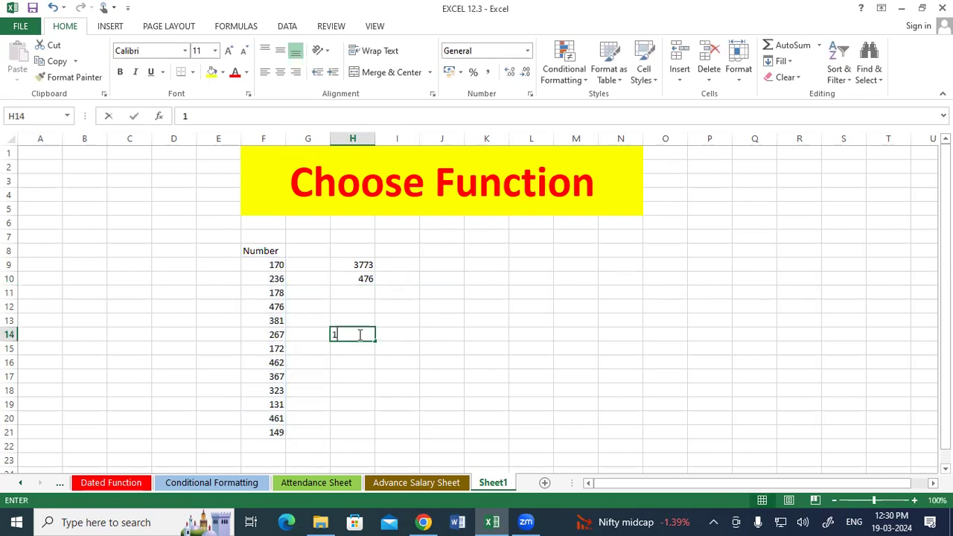
{"action": "type", "text": "1"}
{"action": "key", "text": "Return"}
{"action": "left_click", "coordinate": [359, 335]}
{"action": "type", "text": "2"}
{"action": "key", "text": "Return"}
{"action": "left_click", "coordinate": [359, 335]}
{"action": "type", "text": "3"}
{"action": "key", "text": "Return"}
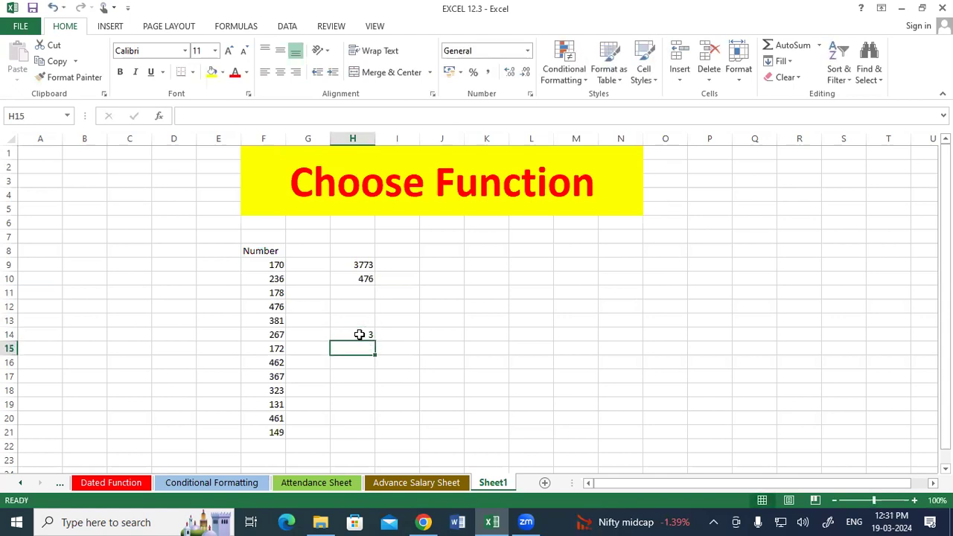
Clear the trial sum, maximum and index entries from column H beside the number list.
{"action": "left_click", "coordinate": [405, 172]}
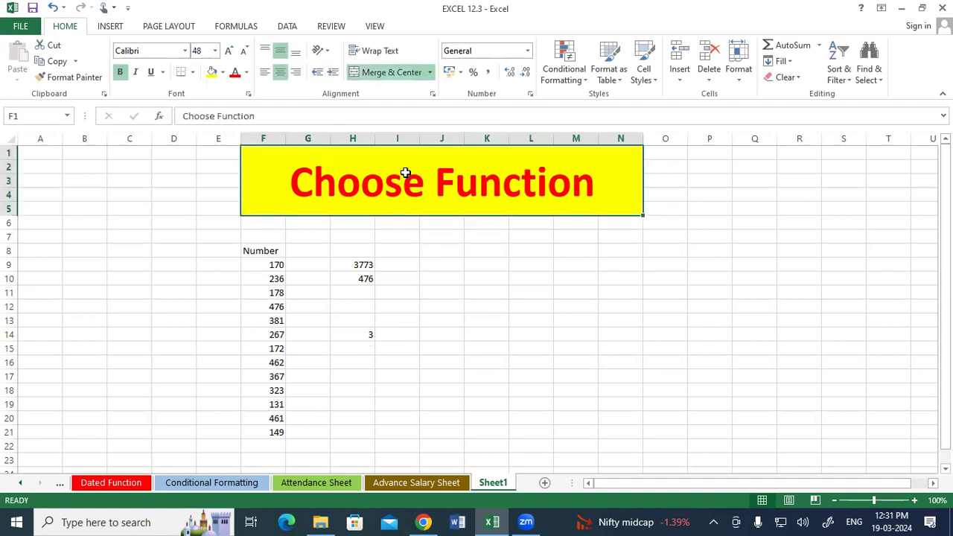
{"action": "left_click_drag", "start_coordinate": [339, 235], "coordinate": [363, 354]}
{"action": "key", "text": "Delete"}
{"action": "left_click", "coordinate": [269, 257]}
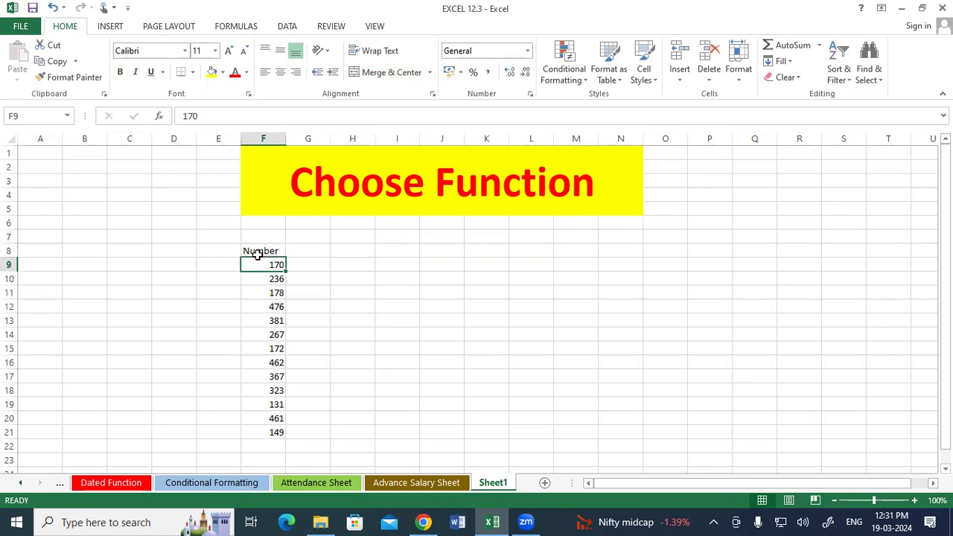
Add the column headers Index No in D8 and Formula in E8.
{"action": "left_click", "coordinate": [181, 249]}
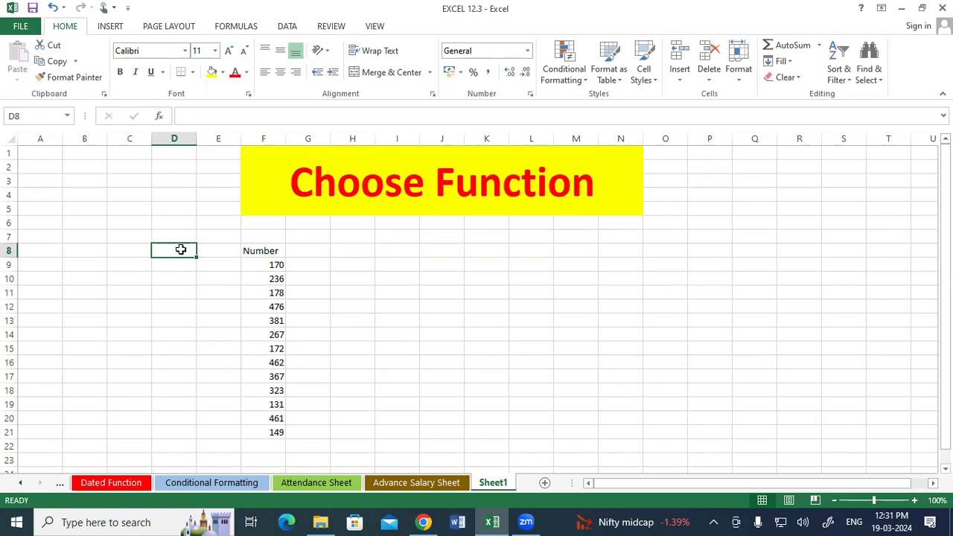
{"action": "type", "text": "Ins="}
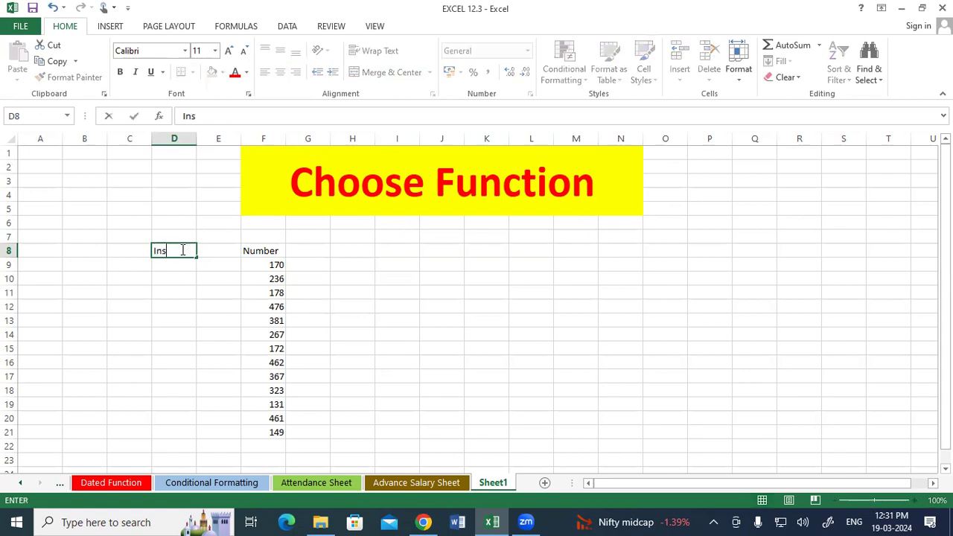
{"action": "key", "text": "BackSpace"}
{"action": "type", "text": "dex No"}
{"action": "key", "text": "Tab"}
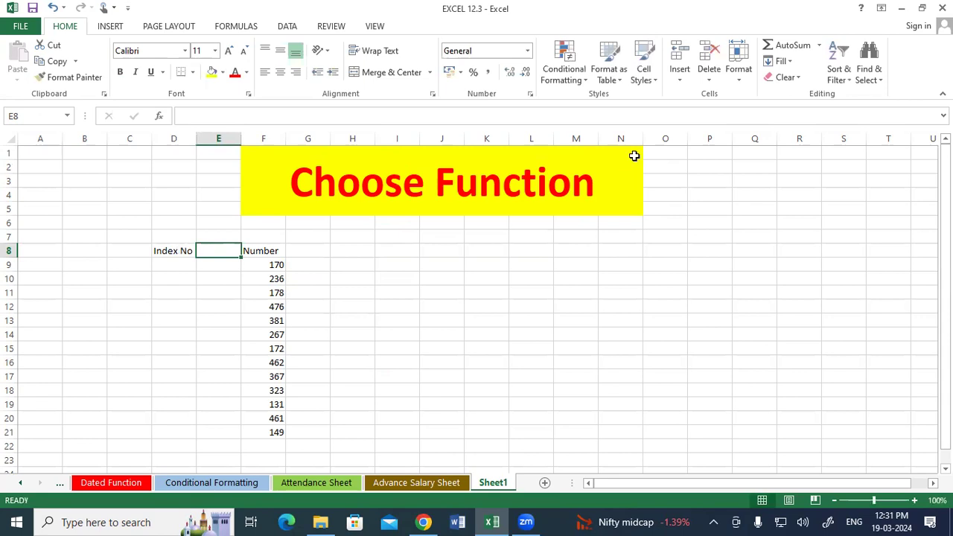
{"action": "type", "text": "Formula"}
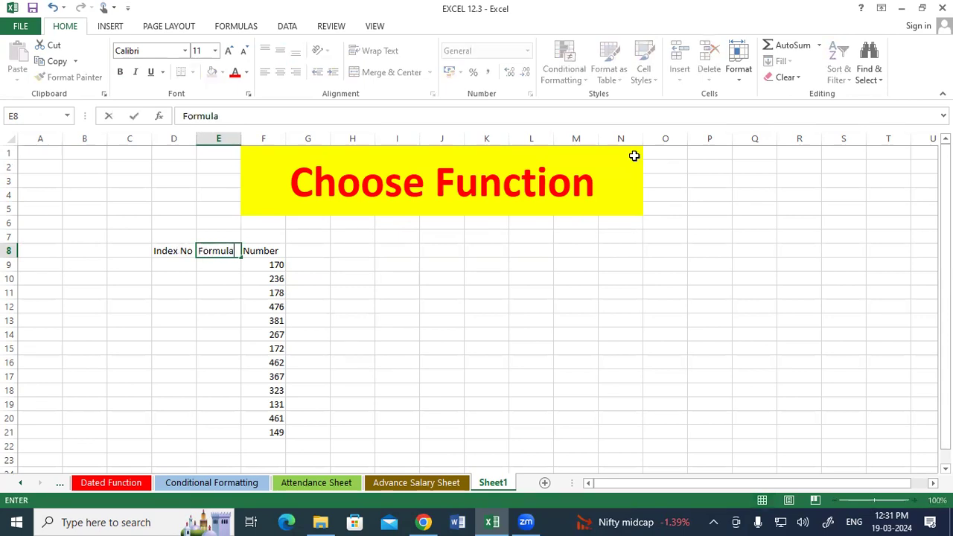
{"action": "key", "text": "Return"}
Number the rows 1 to 5 in D9:D13 under the Index No header.
{"action": "type", "text": "1"}
{"action": "key", "text": "Return"}
{"action": "type", "text": "2"}
{"action": "key", "text": "Return"}
{"action": "type", "text": "3"}
{"action": "key", "text": "Return"}
{"action": "type", "text": "4"}
{"action": "key", "text": "Return"}
{"action": "type", "text": "5"}
{"action": "key", "text": "Return"}
List Sum, Min, Max, Count and Average in E9:E13 under the Formula header.
{"action": "key", "text": "Right"}
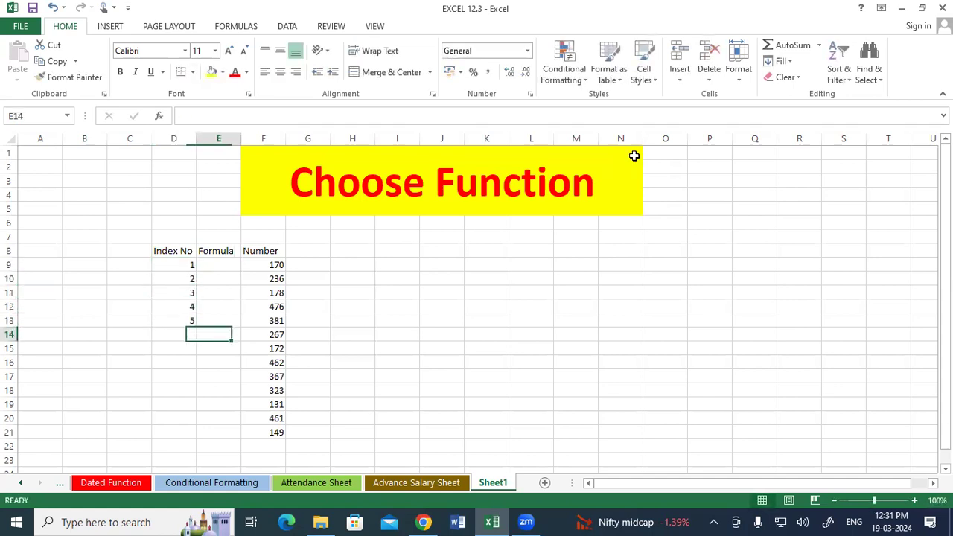
{"action": "key", "text": "Up"}
{"action": "key", "text": "Up"}
{"action": "key", "text": "Up"}
{"action": "key", "text": "Up"}
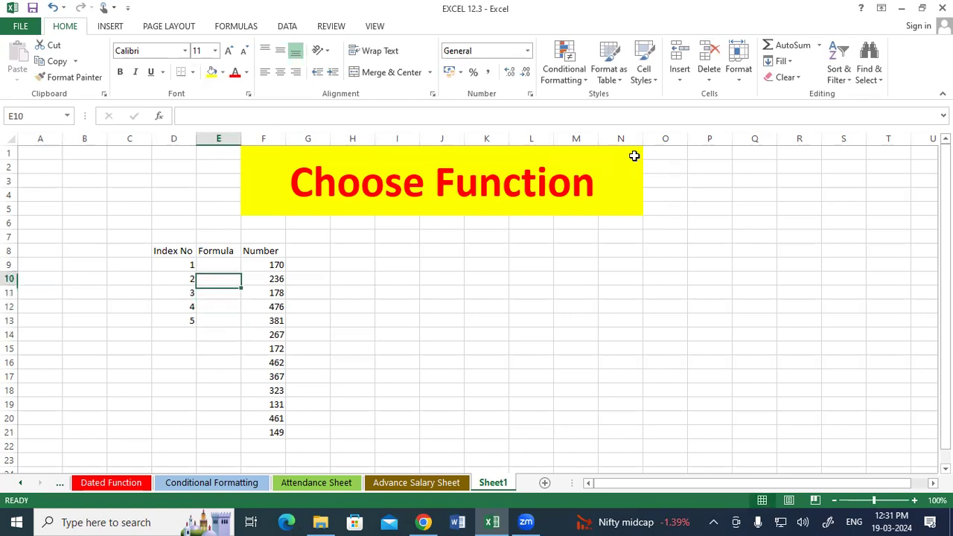
{"action": "key", "text": "Up"}
{"action": "type", "text": "Sum"}
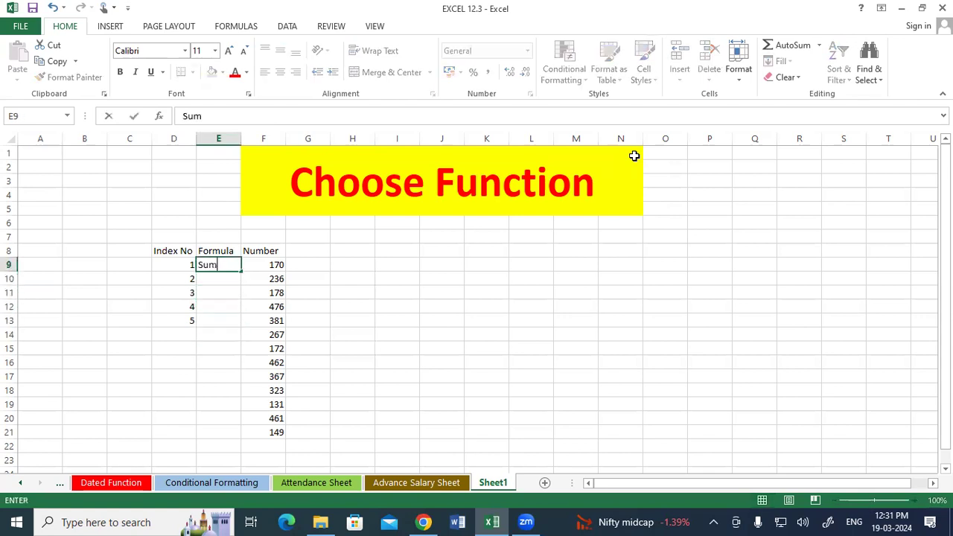
{"action": "key", "text": "Return"}
{"action": "type", "text": "Min"}
{"action": "key", "text": "ctrl+Return"}
{"action": "key", "text": "Return"}
{"action": "type", "text": "Max"}
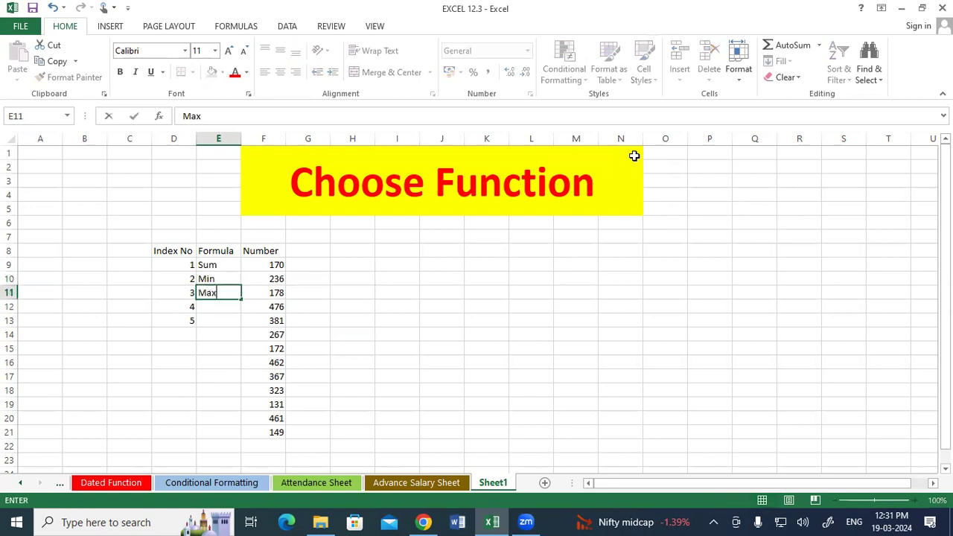
{"action": "key", "text": "Return"}
{"action": "type", "text": "Count"}
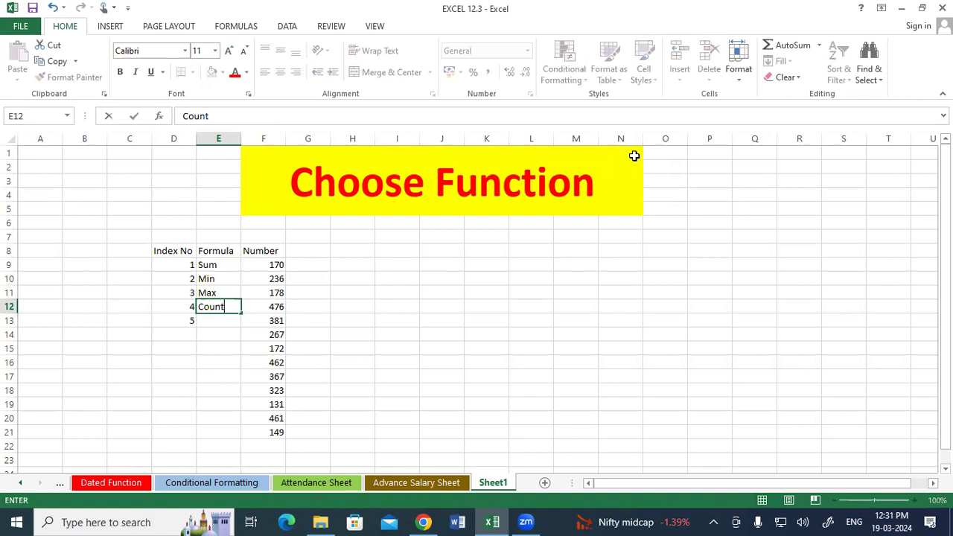
{"action": "key", "text": "Return"}
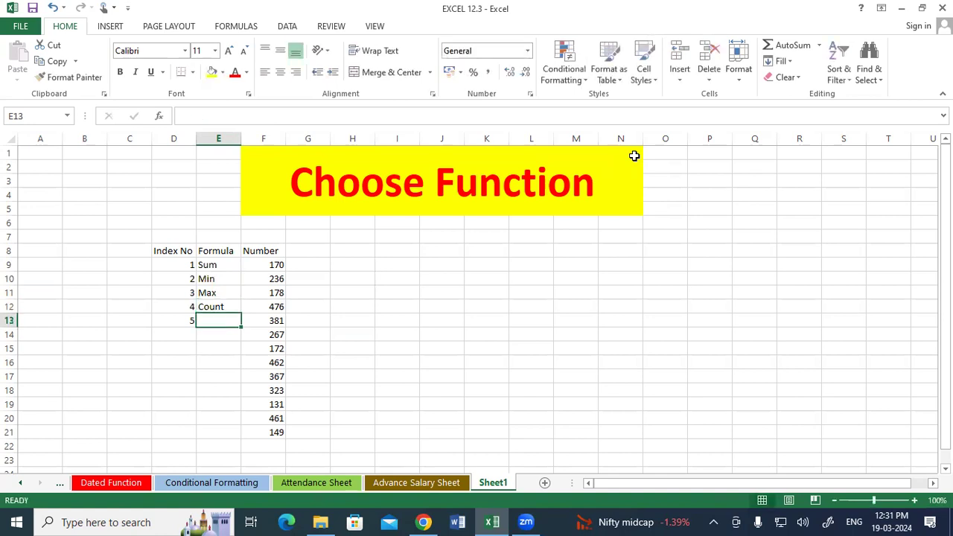
{"action": "type", "text": "Av"}
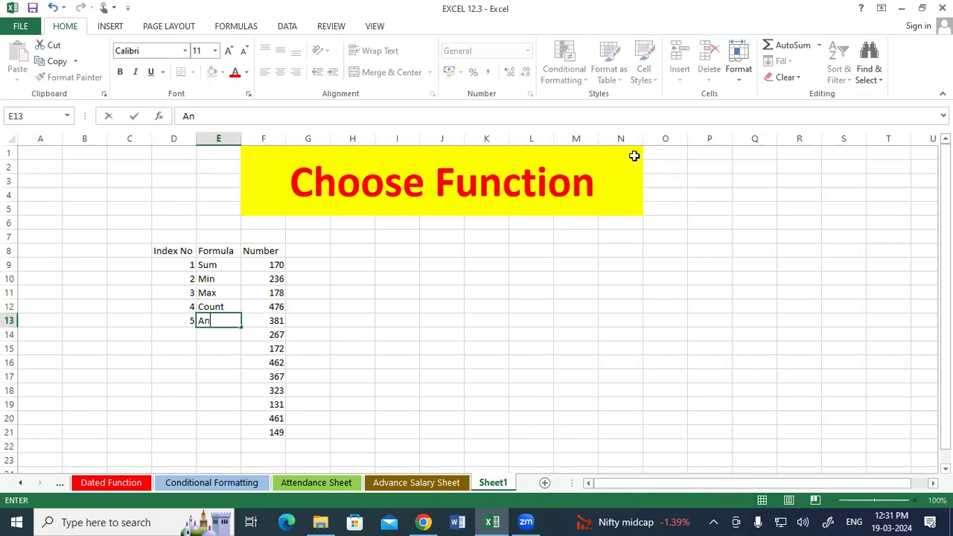
{"action": "type", "text": "erage"}
{"action": "key", "text": "Return"}
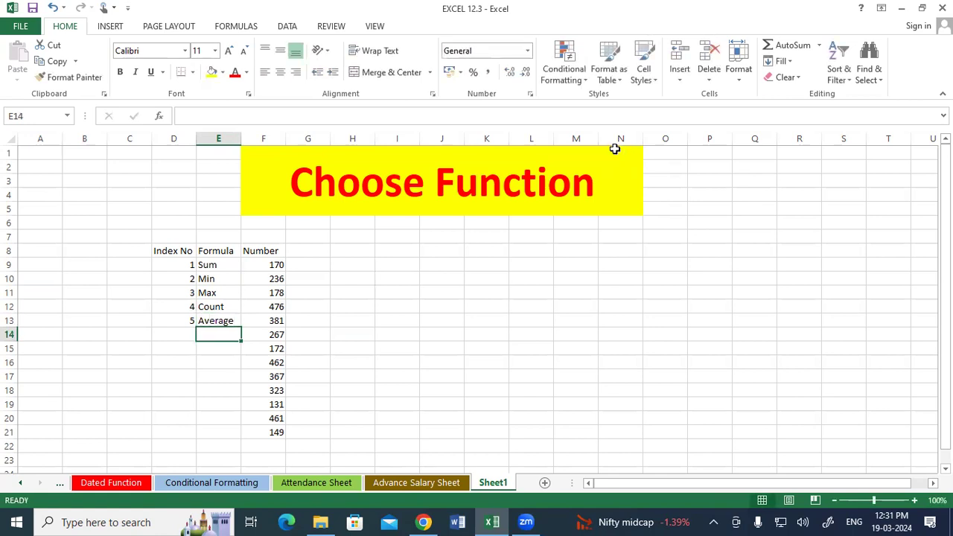
{"action": "left_click_drag", "start_coordinate": [256, 435], "coordinate": [256, 436]}
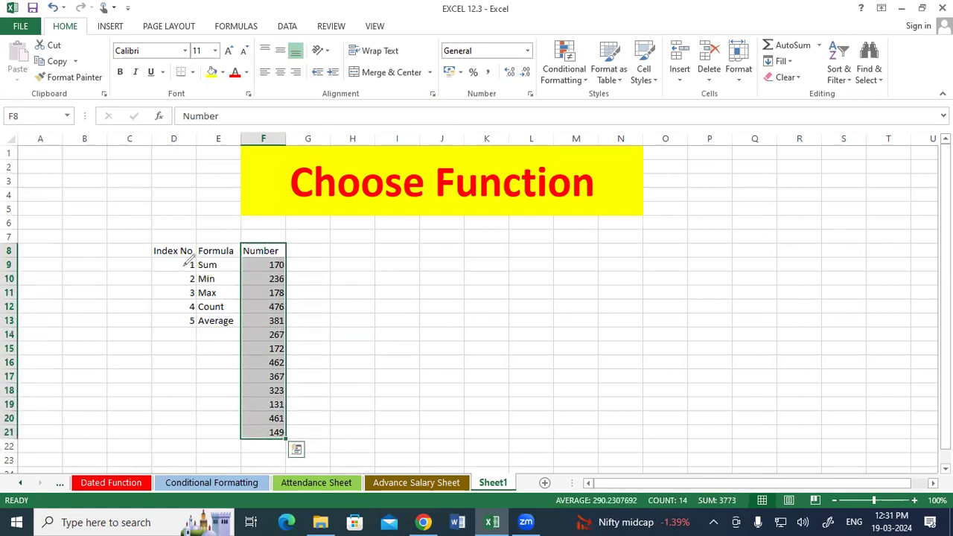
{"action": "left_click_drag", "start_coordinate": [182, 267], "coordinate": [200, 268]}
{"action": "mouse_move", "coordinate": [188, 285]}
{"action": "left_mouse_down"}
{"action": "mouse_move", "coordinate": [204, 286]}
{"action": "mouse_move", "coordinate": [196, 302]}
{"action": "mouse_move", "coordinate": [212, 331]}
{"action": "left_mouse_up"}
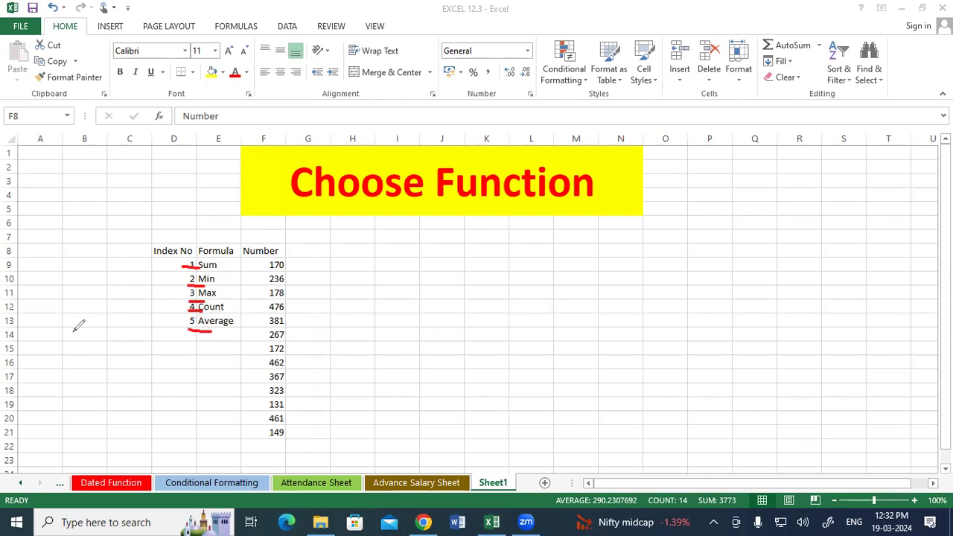
{"action": "left_click", "coordinate": [48, 393]}
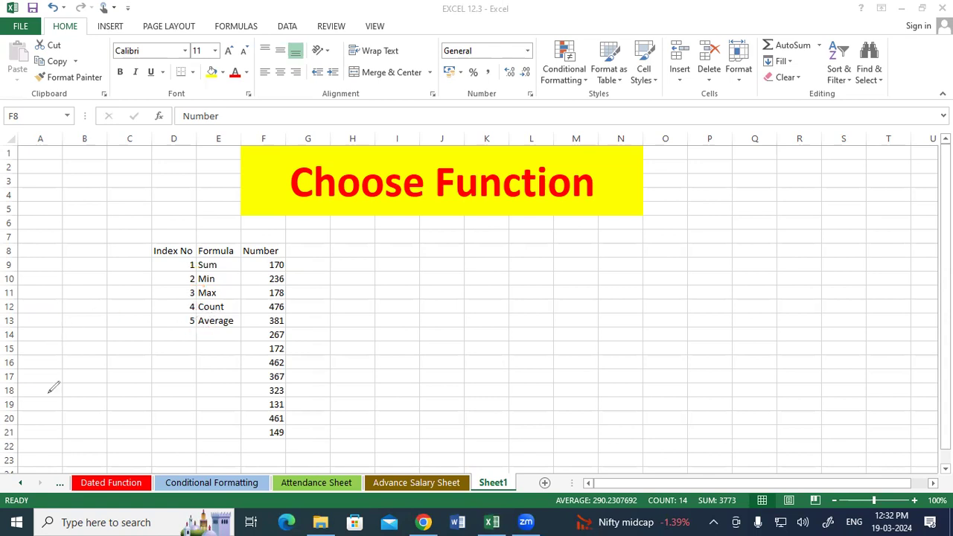
{"action": "key", "text": "Escape"}
Add the headers Index in I11 and Result in J11.
{"action": "left_click", "coordinate": [378, 292]}
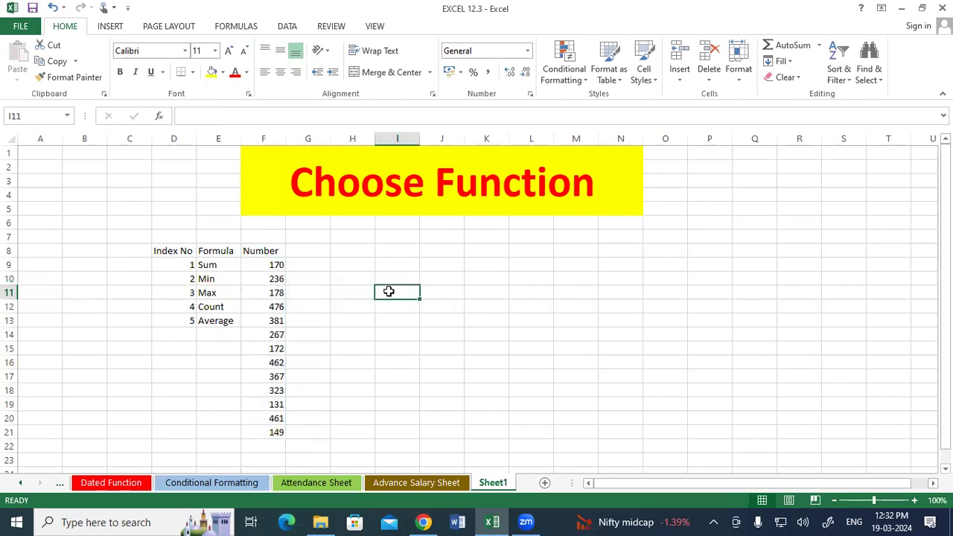
{"action": "type", "text": "Inde"}
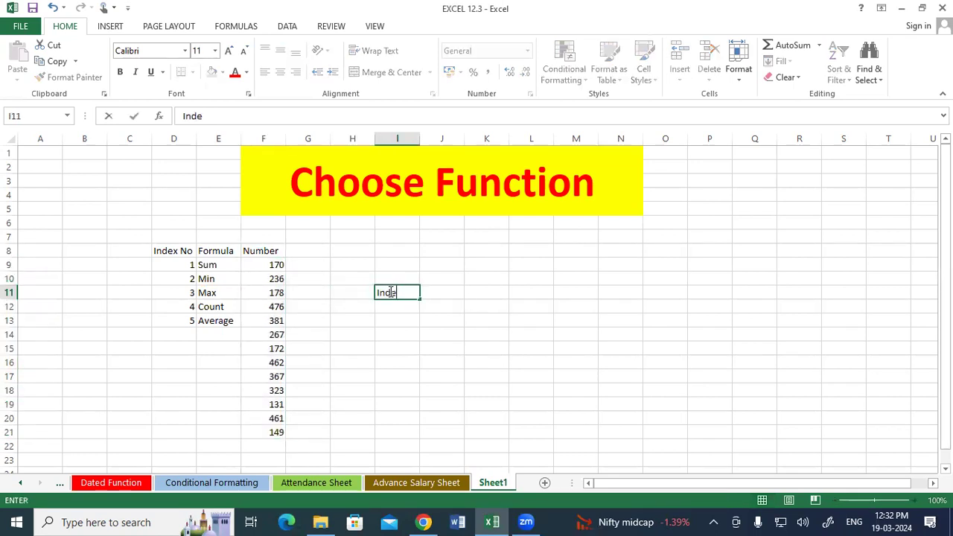
{"action": "type", "text": "x"}
{"action": "key", "text": "Tab"}
{"action": "type", "text": "Resu"}
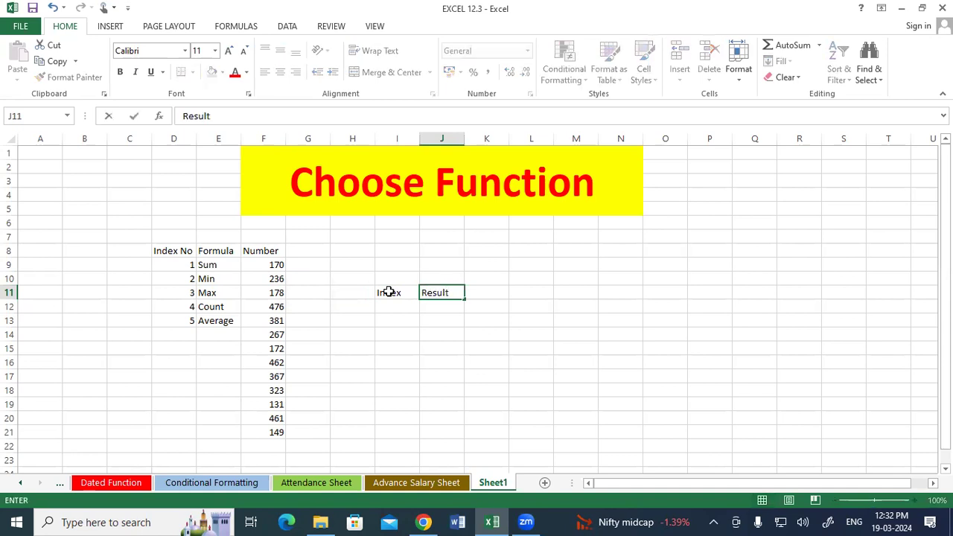
{"action": "key", "text": "Return"}
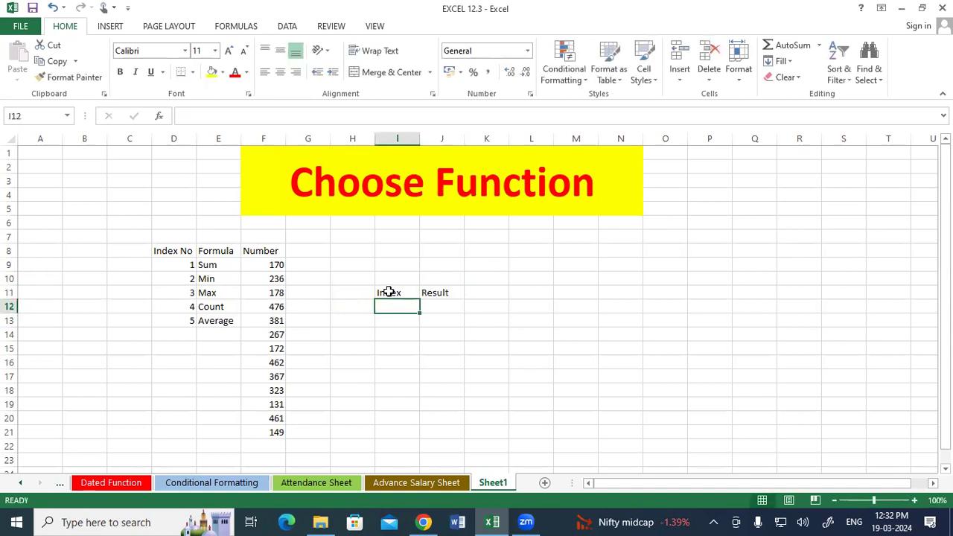
Enter 1 as the index value in cell I12.
{"action": "left_click_drag", "start_coordinate": [177, 268], "coordinate": [175, 315]}
{"action": "left_click", "coordinate": [395, 304]}
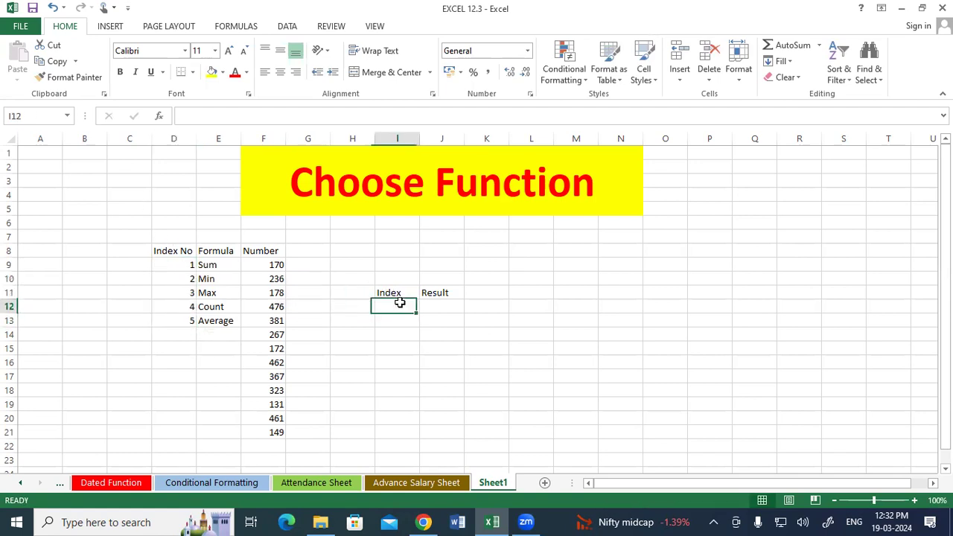
{"action": "key", "text": "Right"}
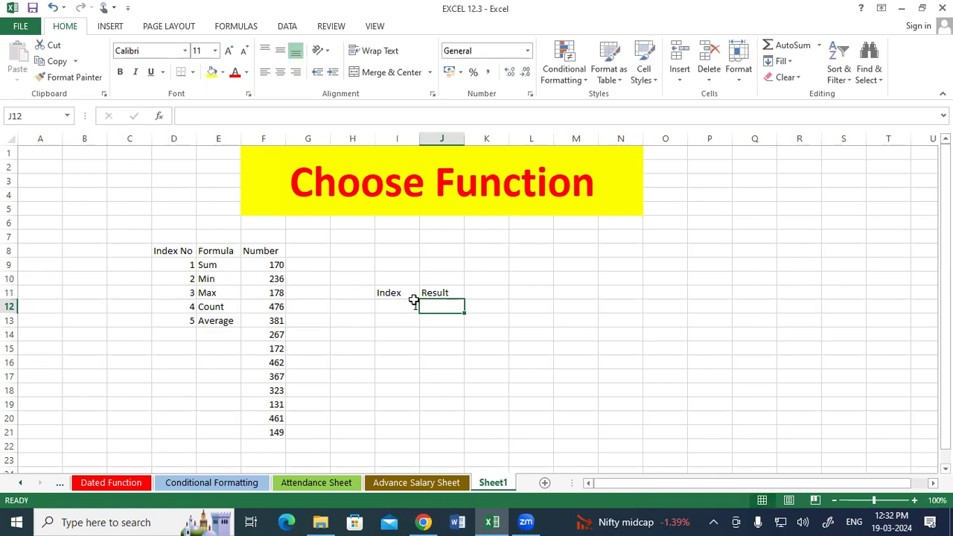
Start a CHOOSE formula in J12 with I12 as the index and SUM(F9:F21) as the first value.
{"action": "type", "text": "=cho"}
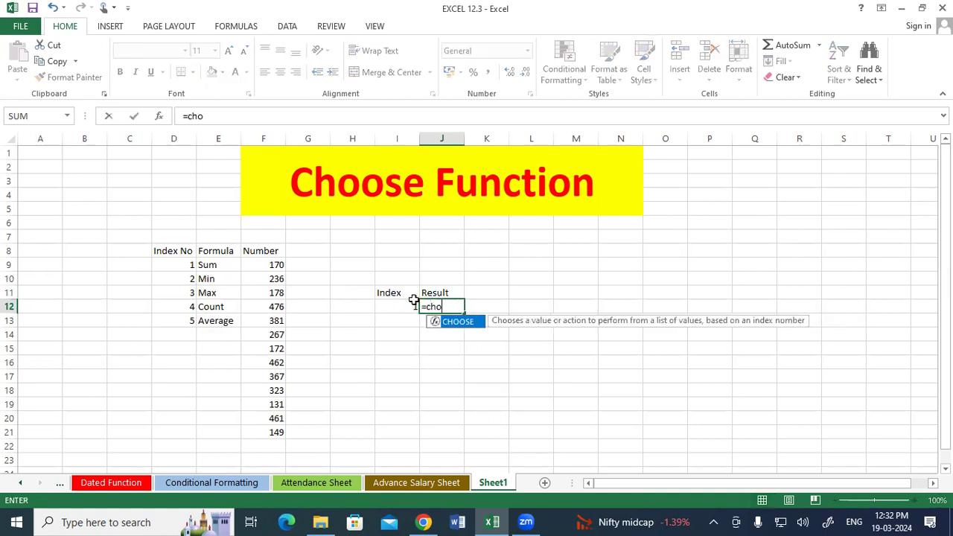
{"action": "key", "text": "Tab"}
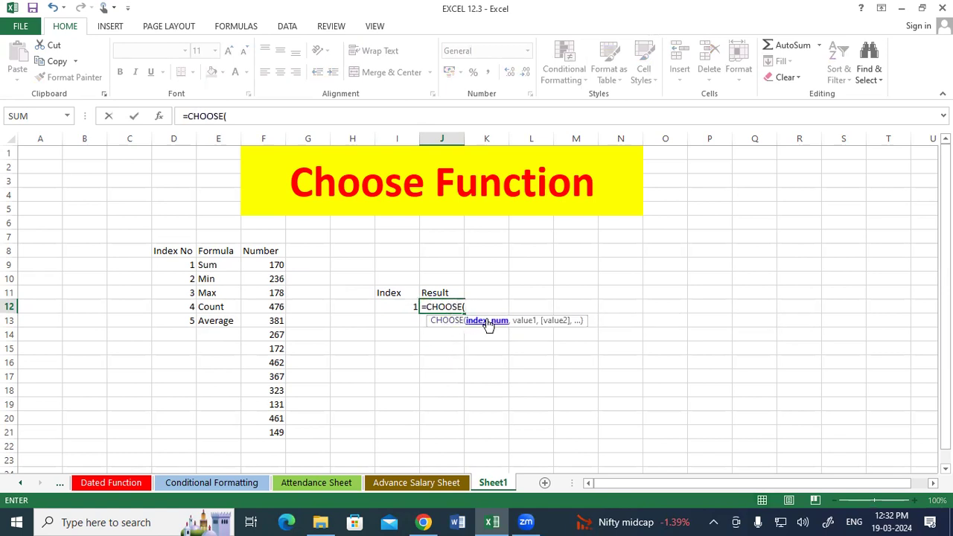
{"action": "left_click", "coordinate": [390, 301]}
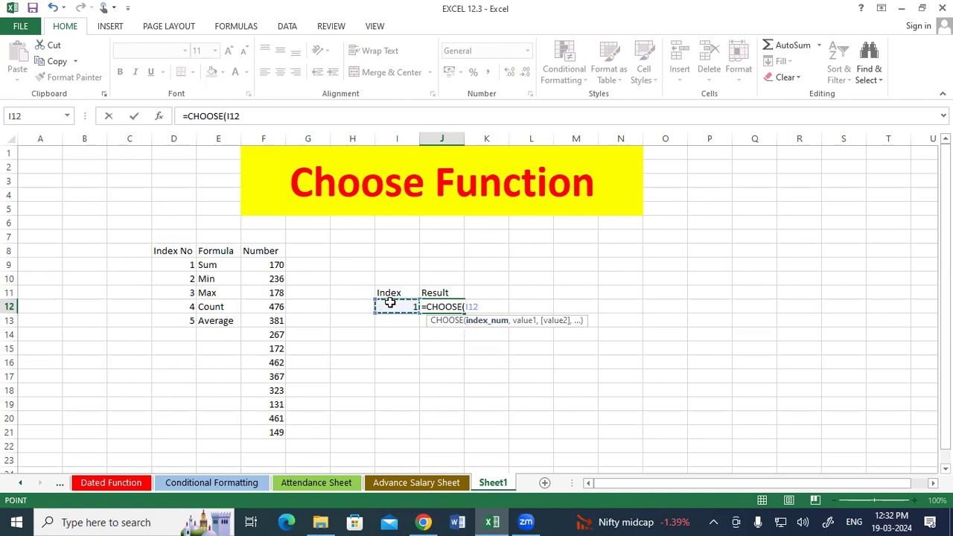
{"action": "type", "text": ","}
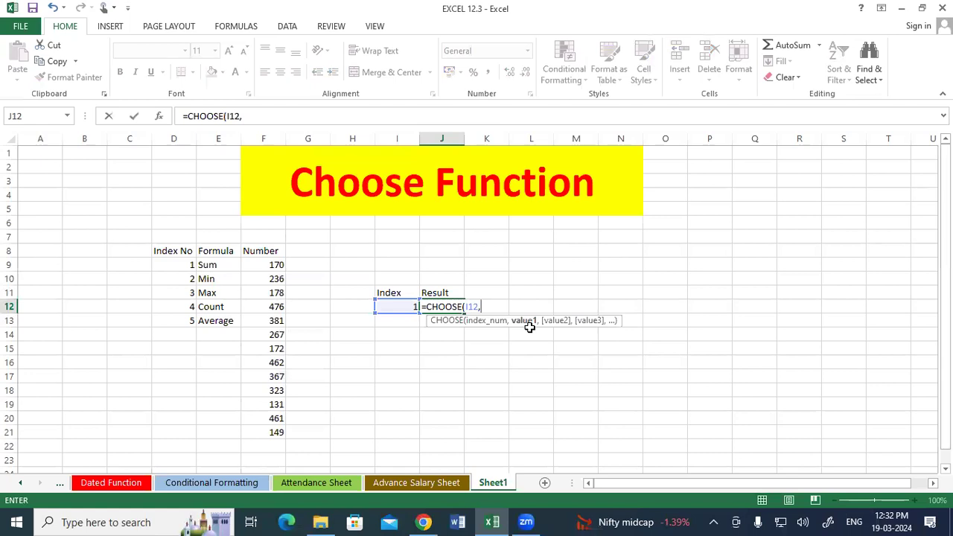
{"action": "left_click_drag", "start_coordinate": [590, 320], "coordinate": [539, 329]}
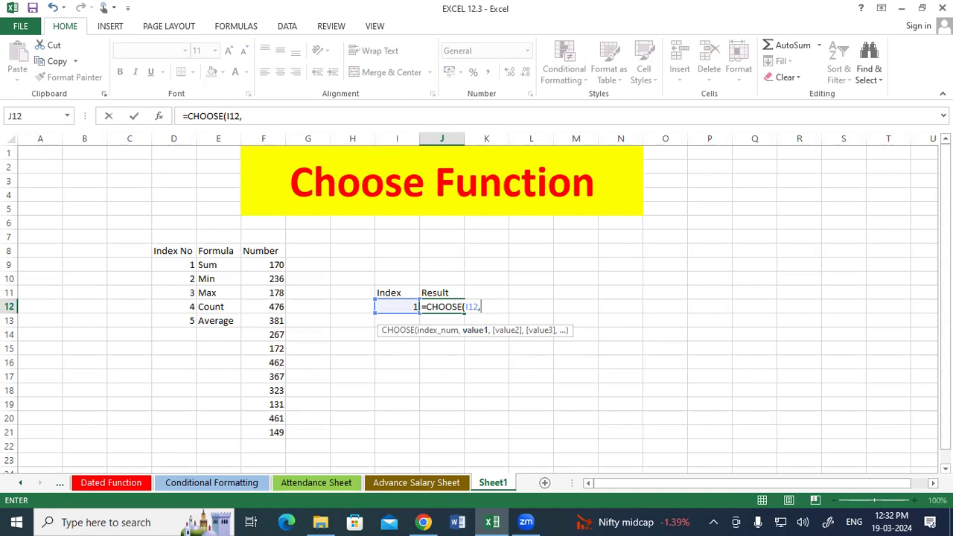
{"action": "type", "text": "sum"}
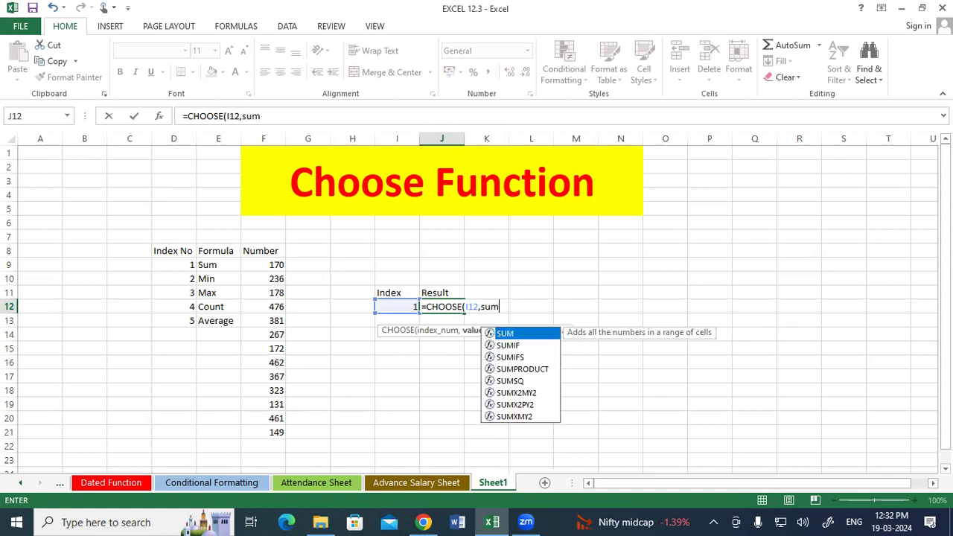
{"action": "key", "text": "Tab"}
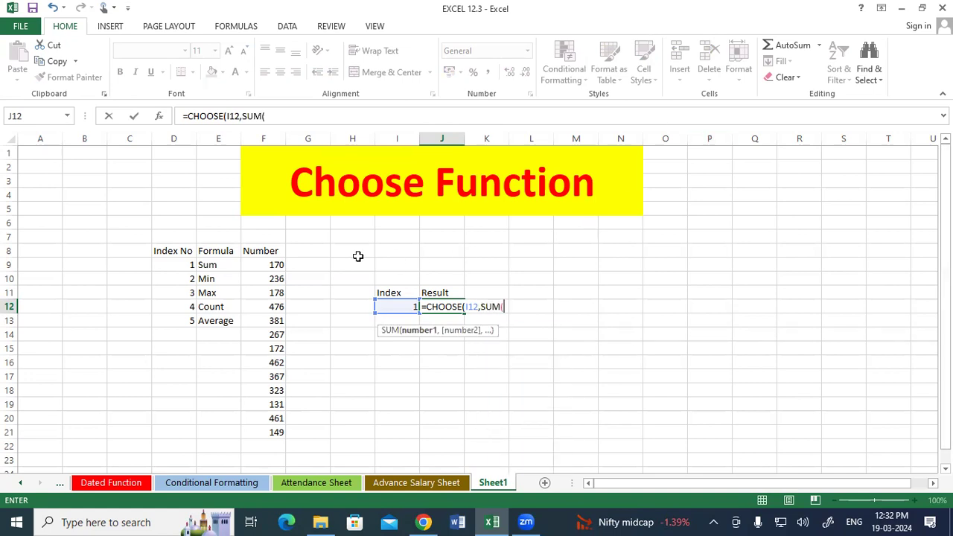
{"action": "left_click_drag", "start_coordinate": [270, 264], "coordinate": [260, 430]}
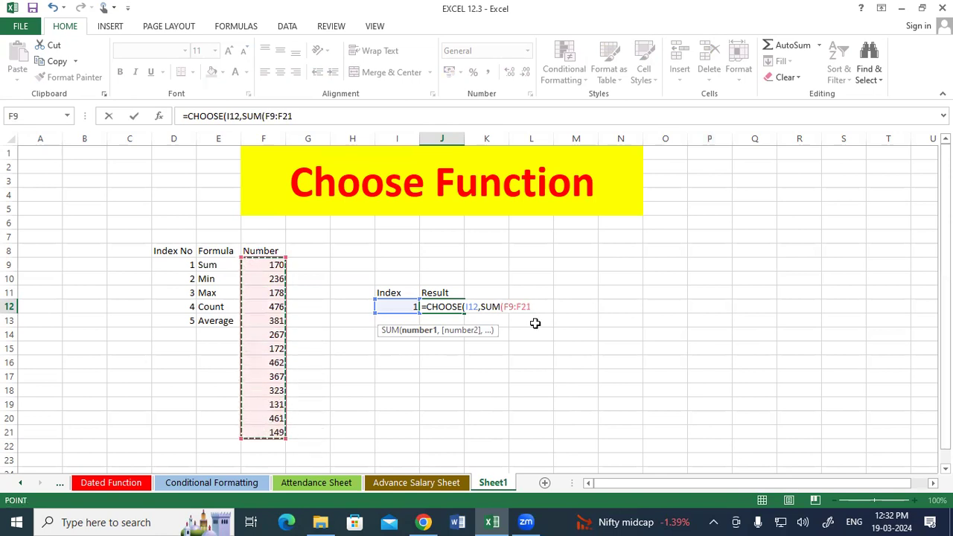
{"action": "type", "text": "),"}
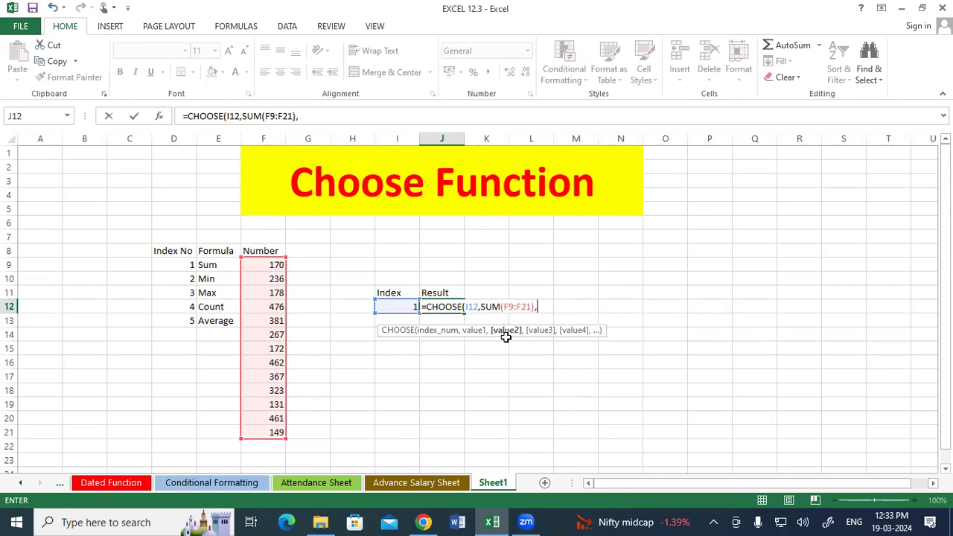
Add F9:F21 under MAX as the formula's second value, and correct the function name to Min.
{"action": "type", "text": "max"}
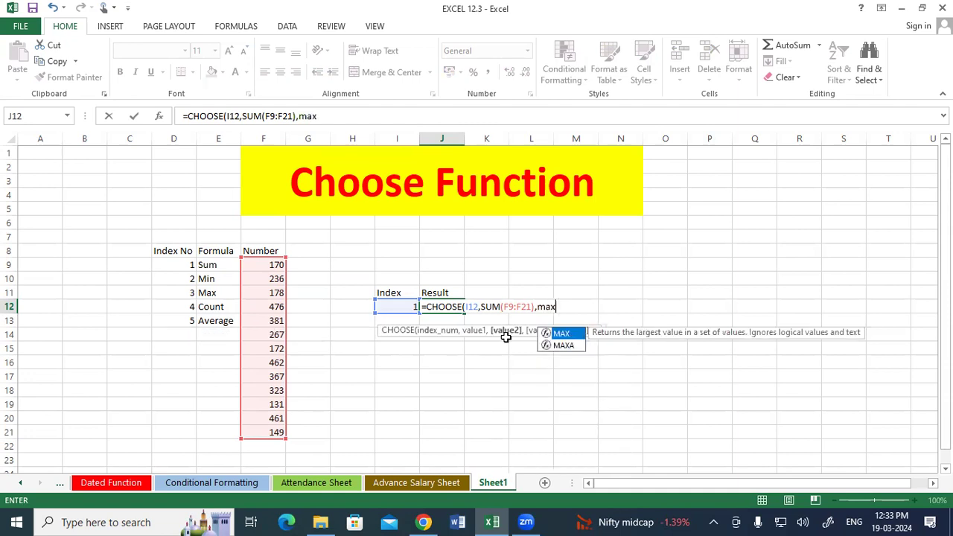
{"action": "key", "text": "Tab"}
{"action": "left_click_drag", "start_coordinate": [273, 268], "coordinate": [268, 432]}
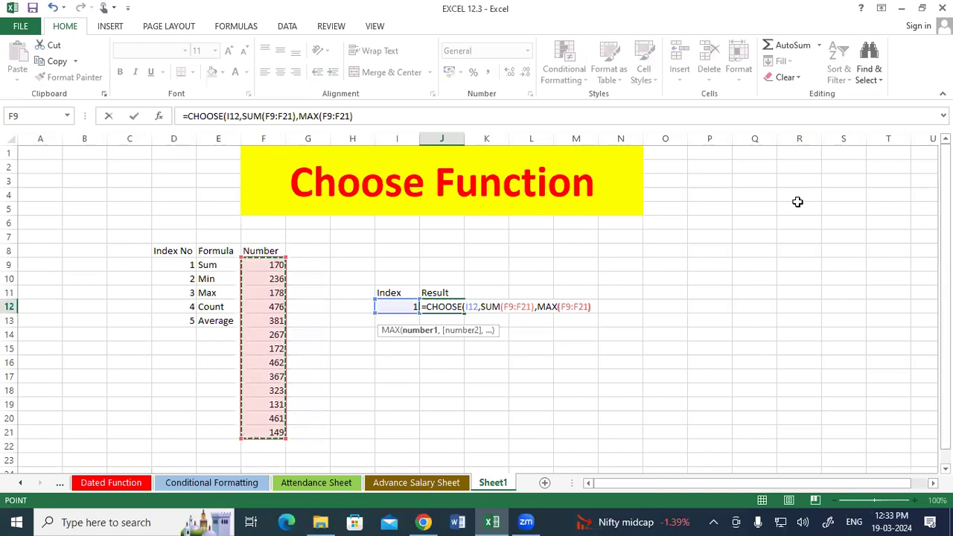
{"action": "type", "text": ")"}
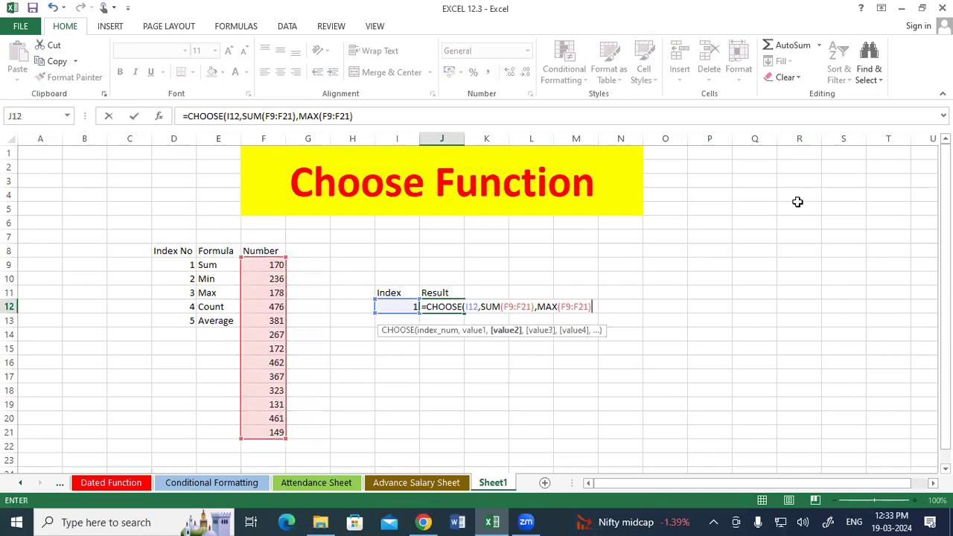
{"action": "type", "text": ","}
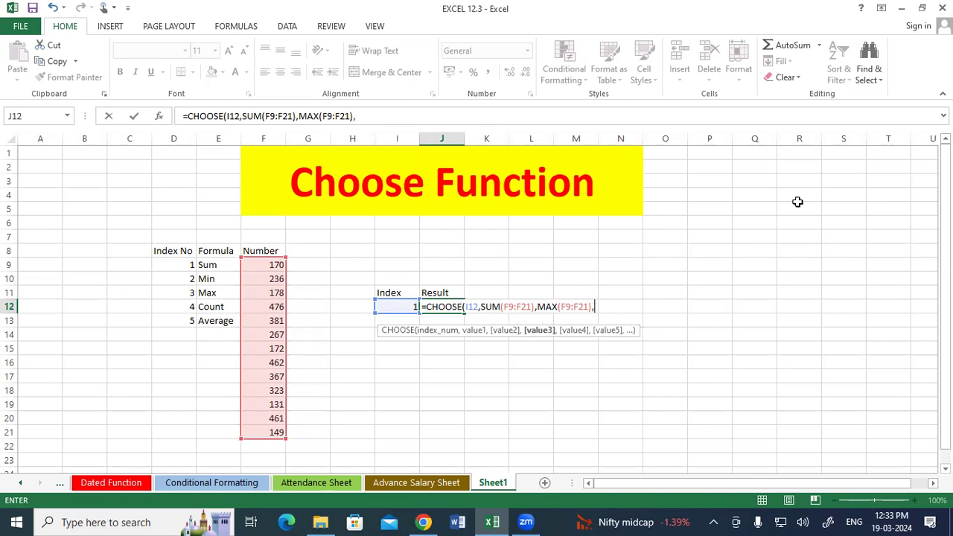
{"action": "type", "text": "mi"}
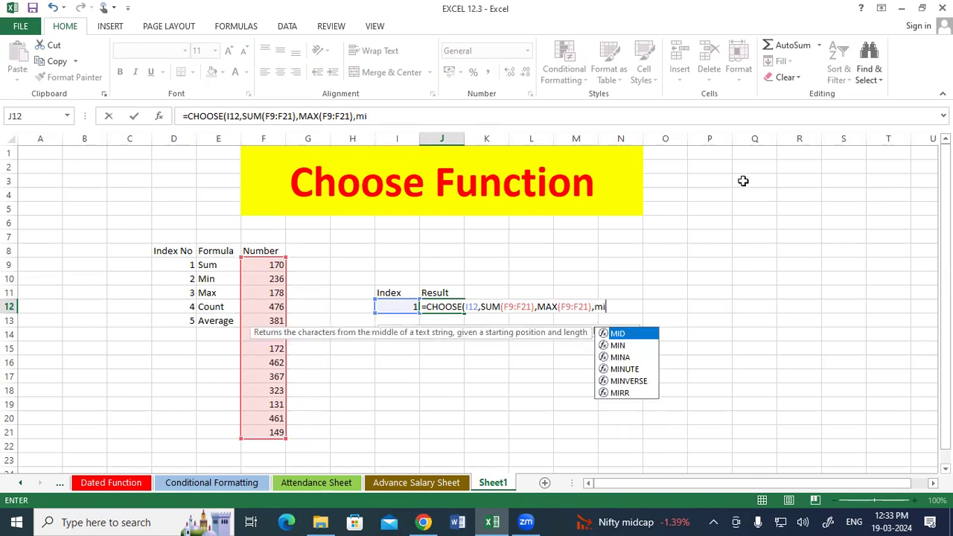
{"action": "left_click", "coordinate": [557, 305]}
{"action": "left_click_drag", "start_coordinate": [557, 306], "coordinate": [546, 306]}
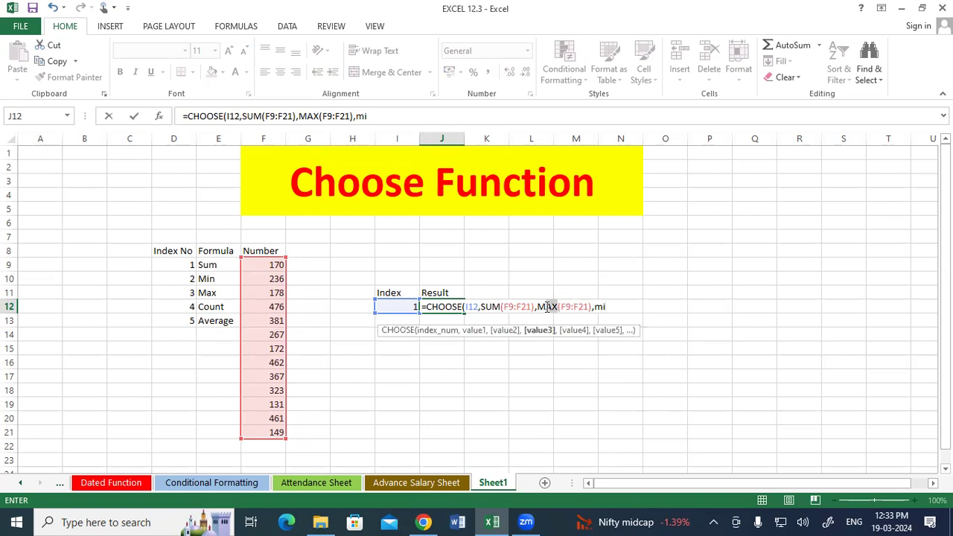
{"action": "type", "text": "in"}
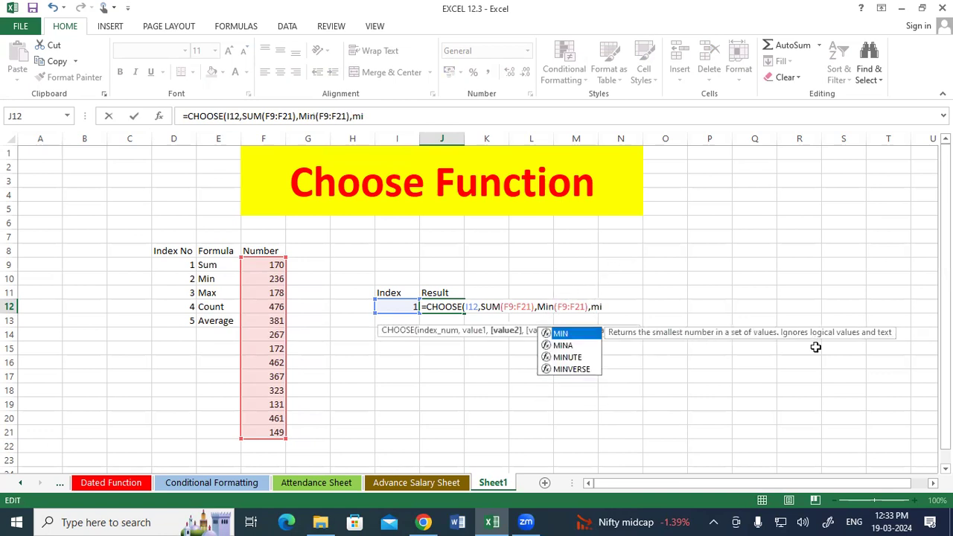
Replace the unfinished third value of the CHOOSE formula with MAX(F9:F21).
{"action": "left_click", "coordinate": [610, 306]}
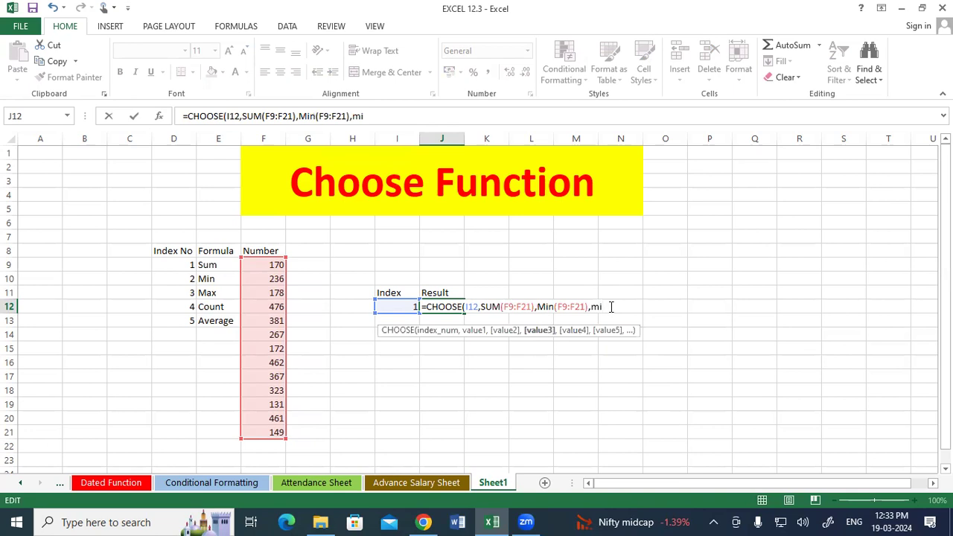
{"action": "key", "text": "BackSpace"}
{"action": "type", "text": ",max"}
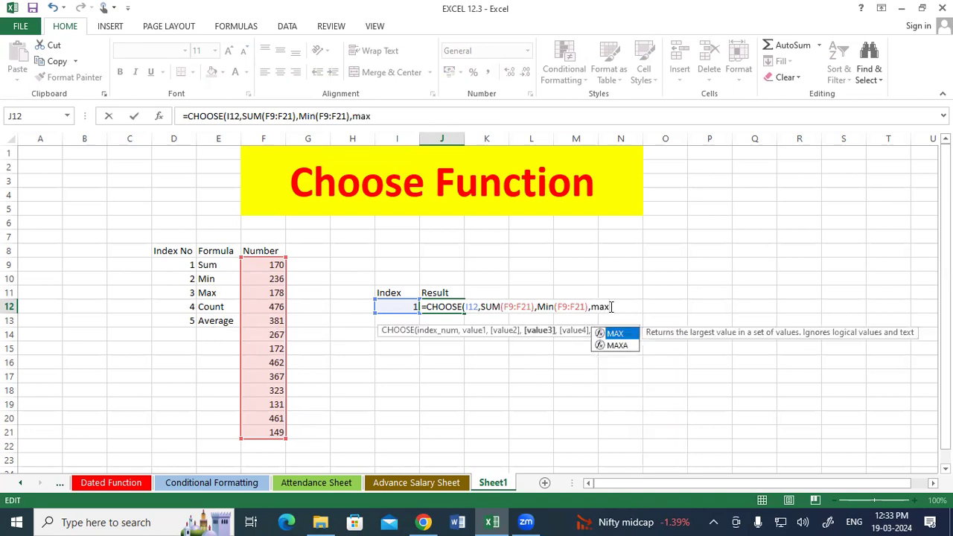
{"action": "key", "text": "Tab"}
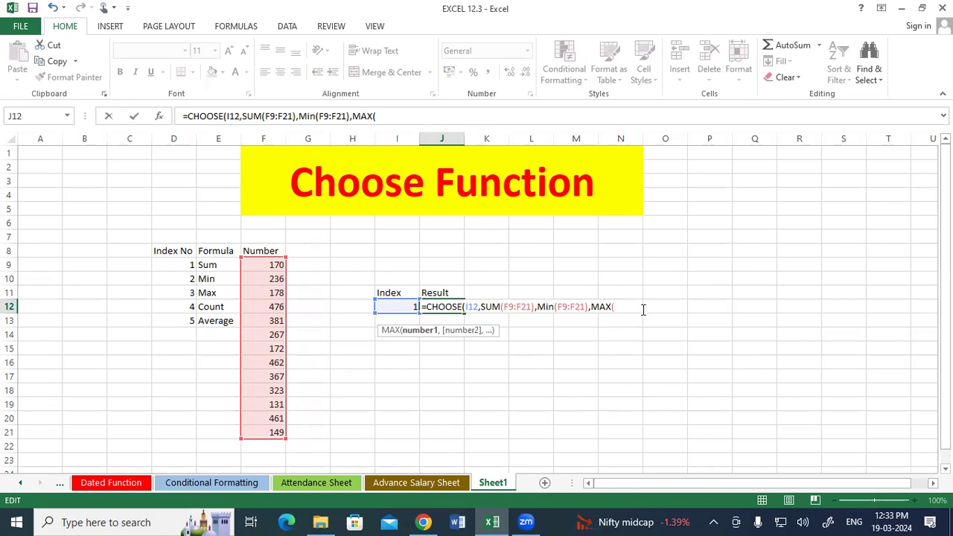
{"action": "left_click_drag", "start_coordinate": [262, 266], "coordinate": [267, 427]}
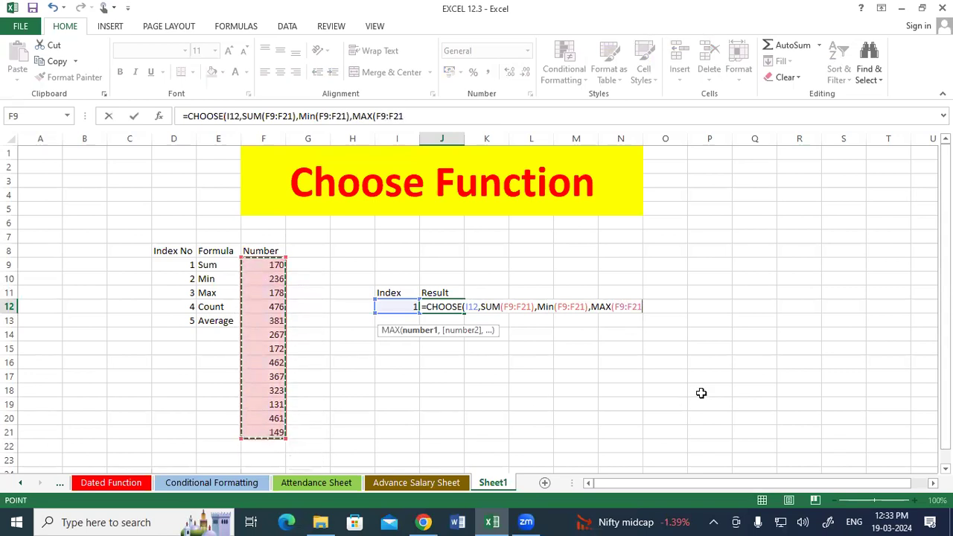
{"action": "type", "text": "),"}
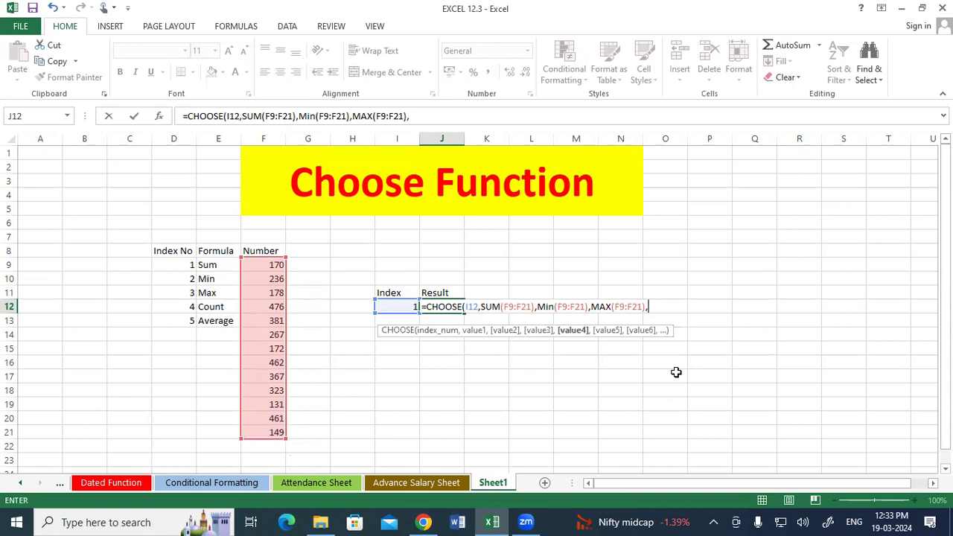
Add COUNT(F9:F21) as the fourth value of the CHOOSE formula.
{"action": "type", "text": "count"}
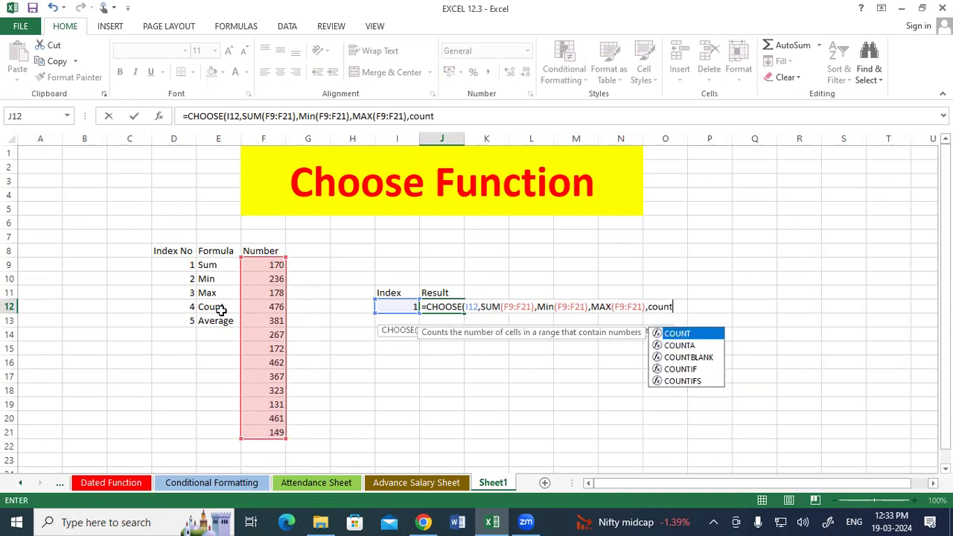
{"action": "key", "text": "Tab"}
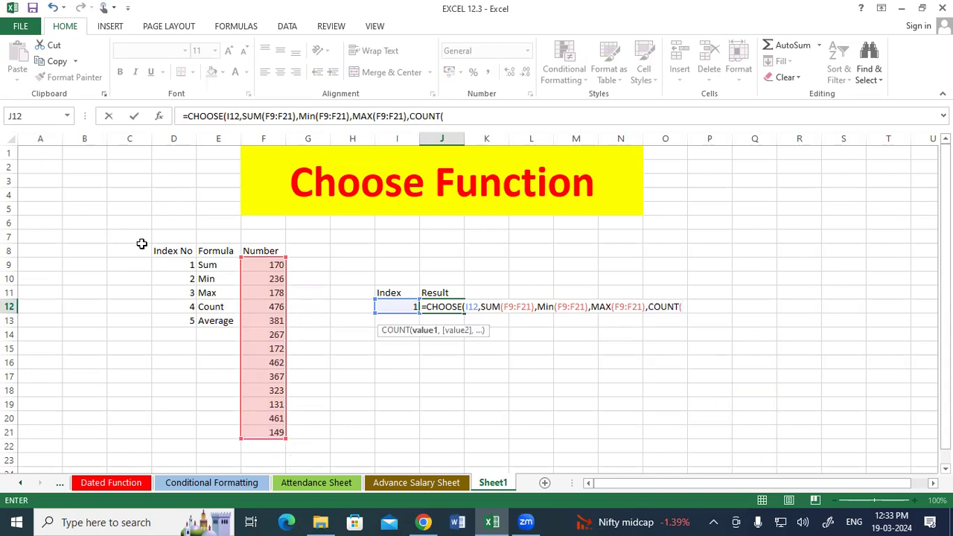
{"action": "left_click_drag", "start_coordinate": [257, 262], "coordinate": [254, 432]}
{"action": "type", "text": ")"}
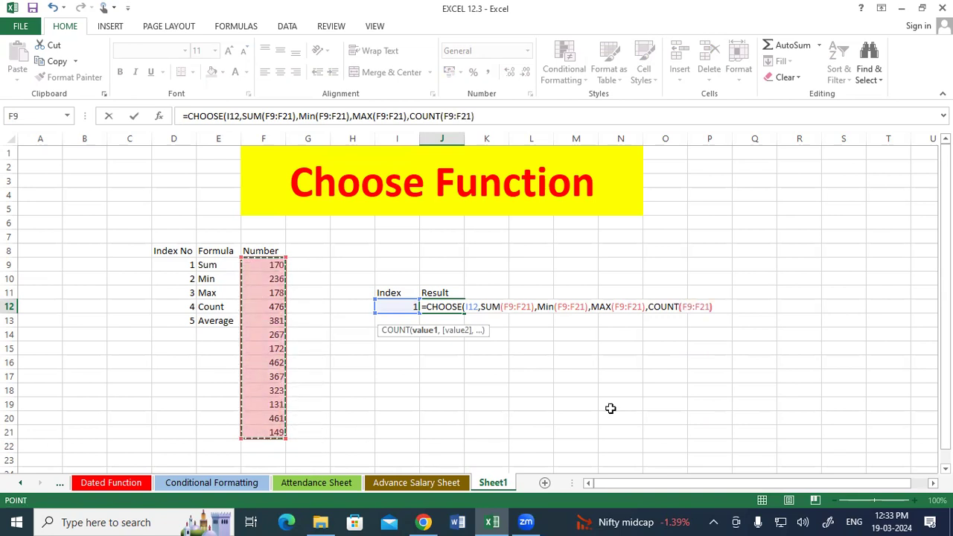
{"action": "type", "text": "n"}
{"action": "key", "text": "BackSpace"}
{"action": "type", "text": ","}
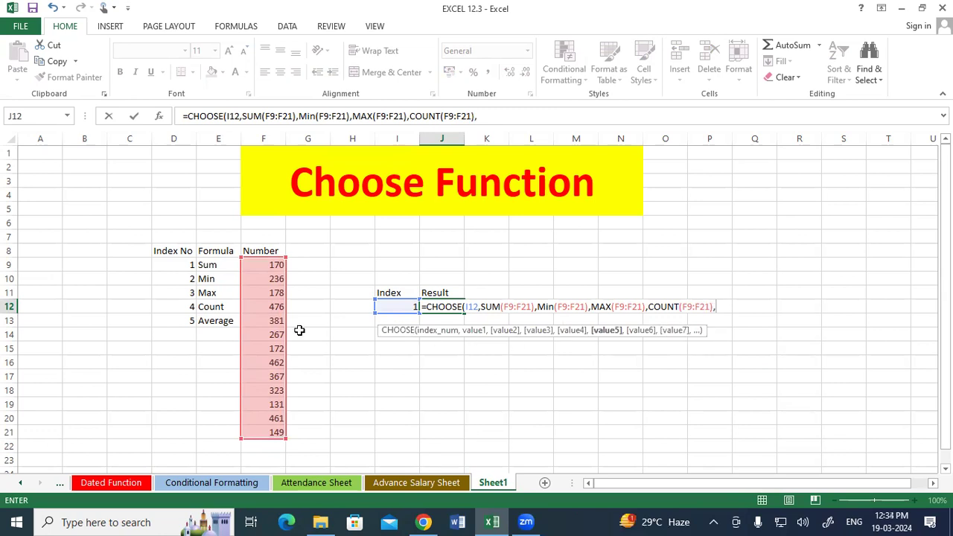
Add AVERAGE(F9:F21) as the fifth value and complete the CHOOSE formula in J12.
{"action": "type", "text": "avera"}
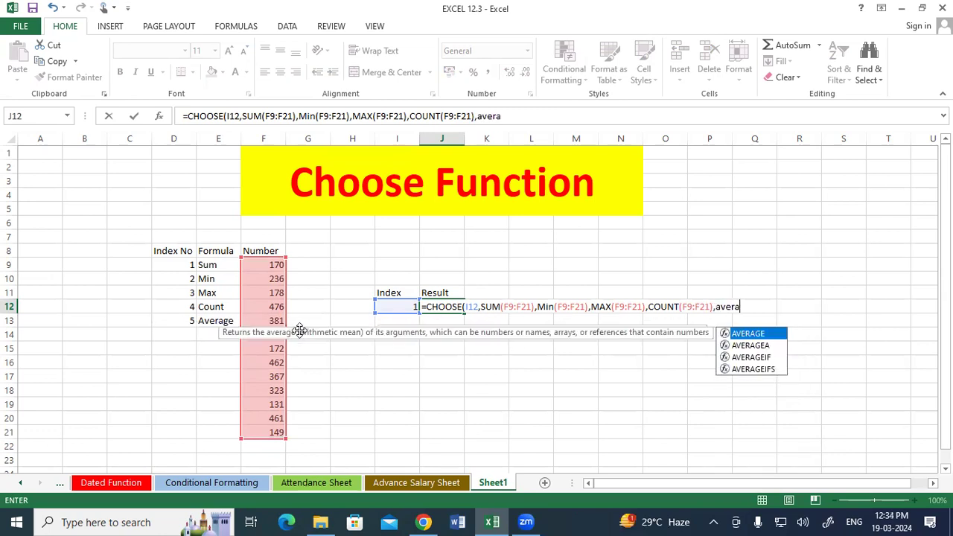
{"action": "key", "text": "Tab"}
{"action": "left_click_drag", "start_coordinate": [270, 265], "coordinate": [263, 432]}
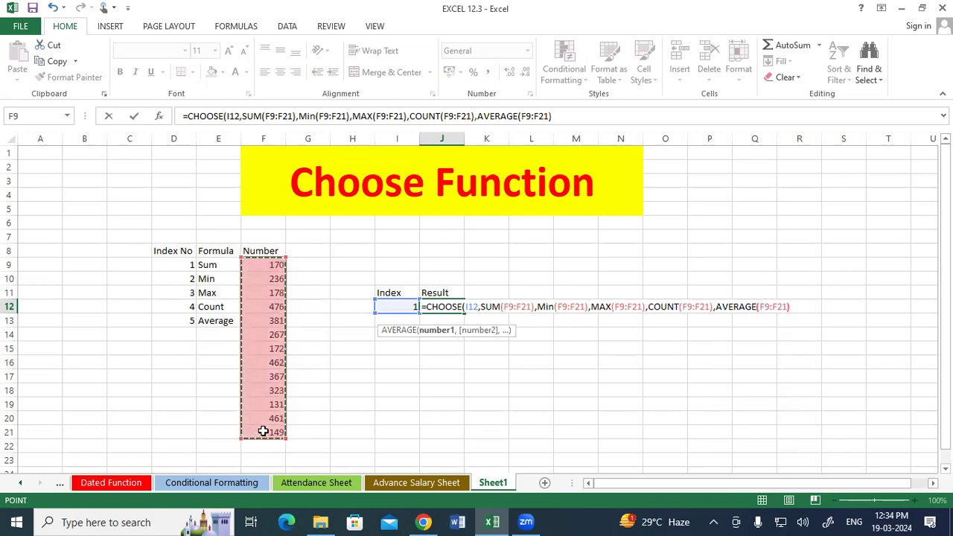
{"action": "type", "text": "))"}
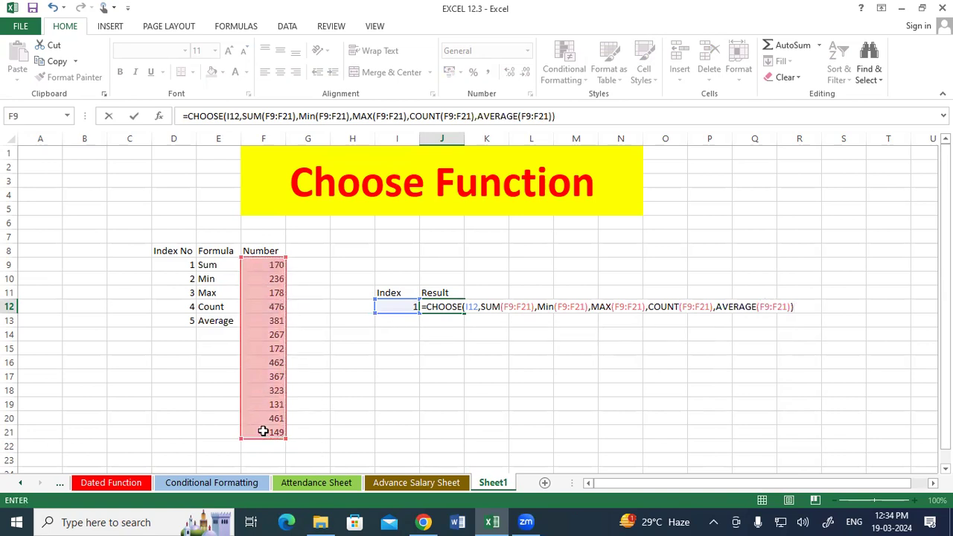
{"action": "key", "text": "Return"}
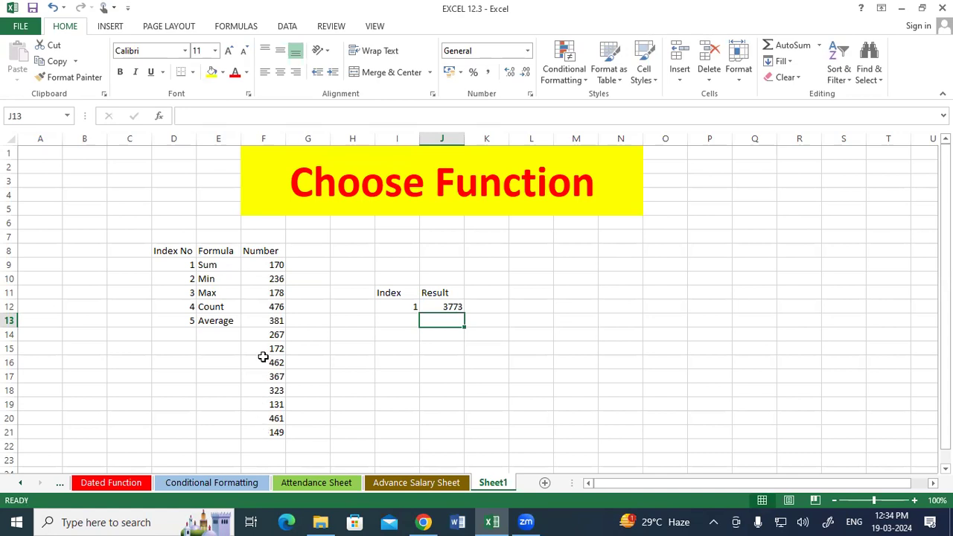
Apply all borders to the Index and Result cells I11:J12.
{"action": "left_click_drag", "start_coordinate": [268, 266], "coordinate": [258, 432]}
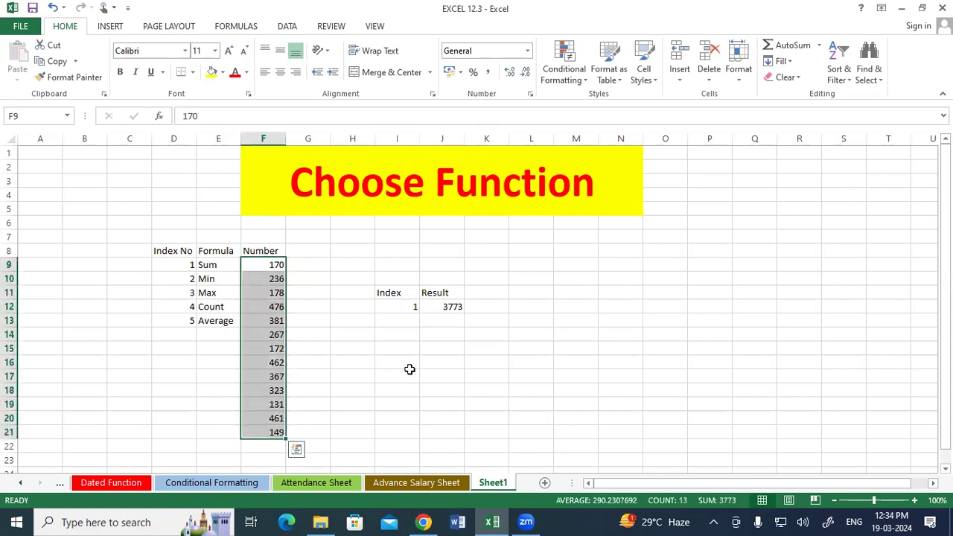
{"action": "left_click", "coordinate": [441, 304]}
{"action": "left_click_drag", "start_coordinate": [395, 290], "coordinate": [429, 305]}
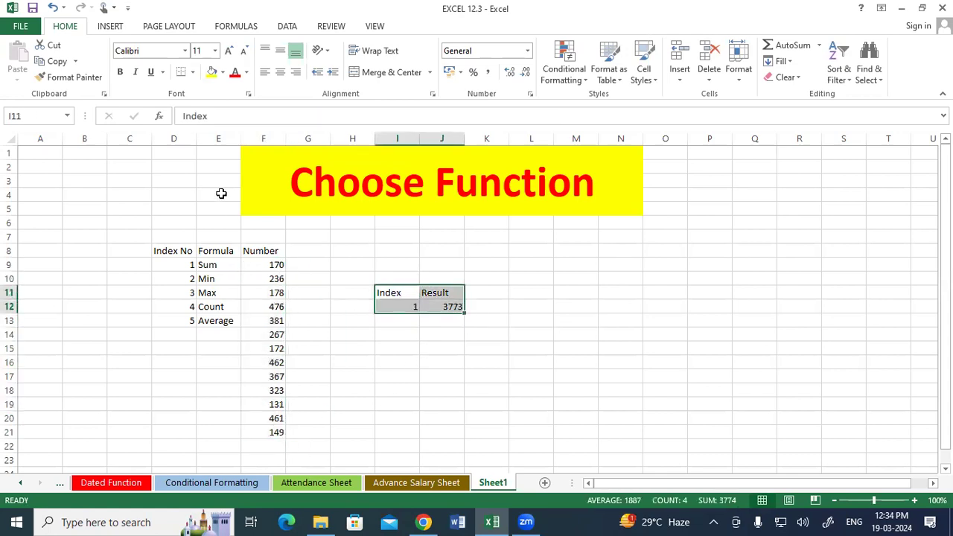
{"action": "left_click", "coordinate": [191, 72]}
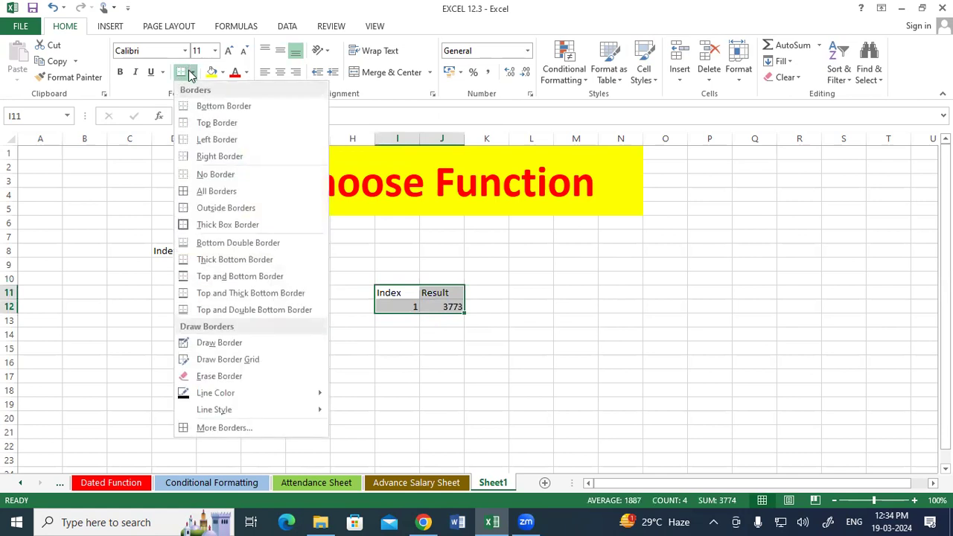
{"action": "left_click", "coordinate": [209, 188]}
{"action": "left_click", "coordinate": [346, 346]}
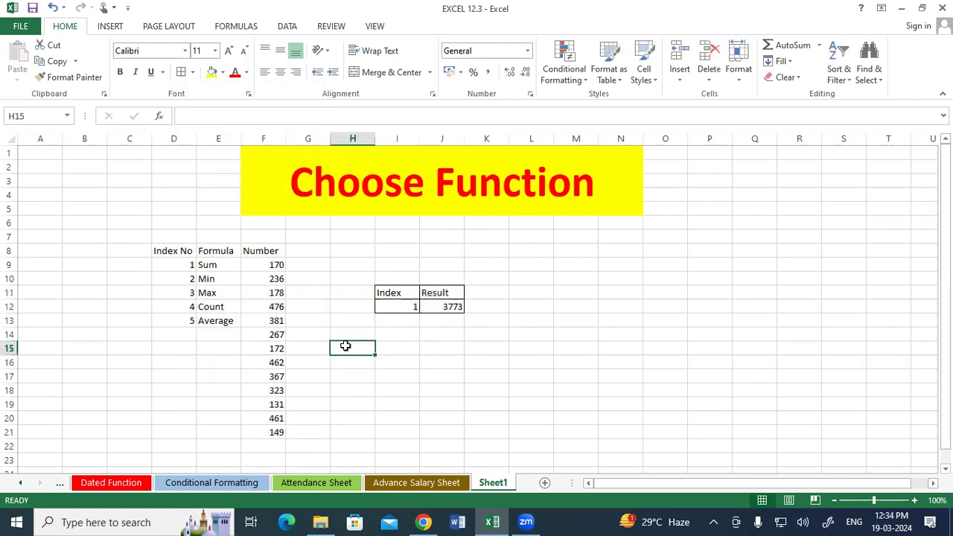
Set the index value in I12 to 2.
{"action": "left_click_drag", "start_coordinate": [276, 268], "coordinate": [290, 417]}
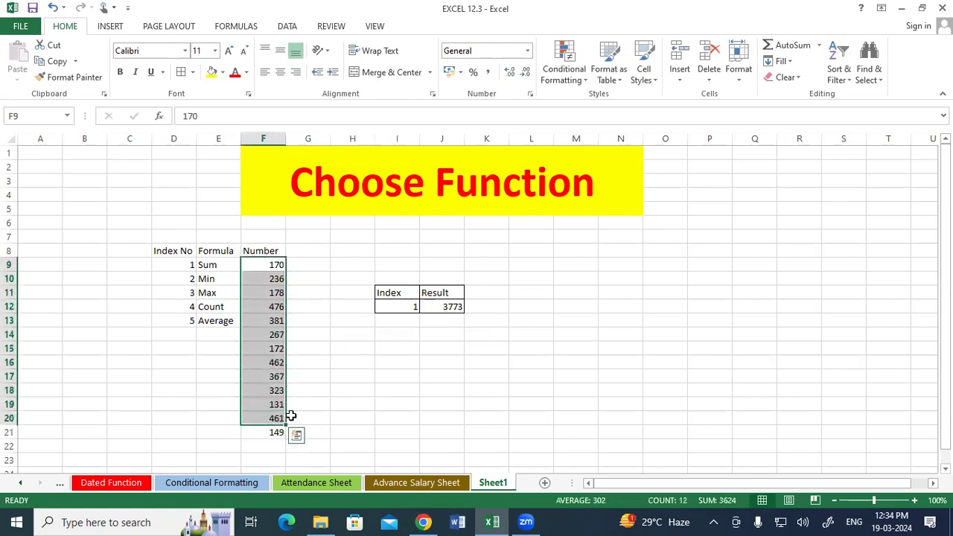
{"action": "left_click", "coordinate": [396, 306]}
{"action": "type", "text": "2"}
{"action": "key", "text": "Return"}
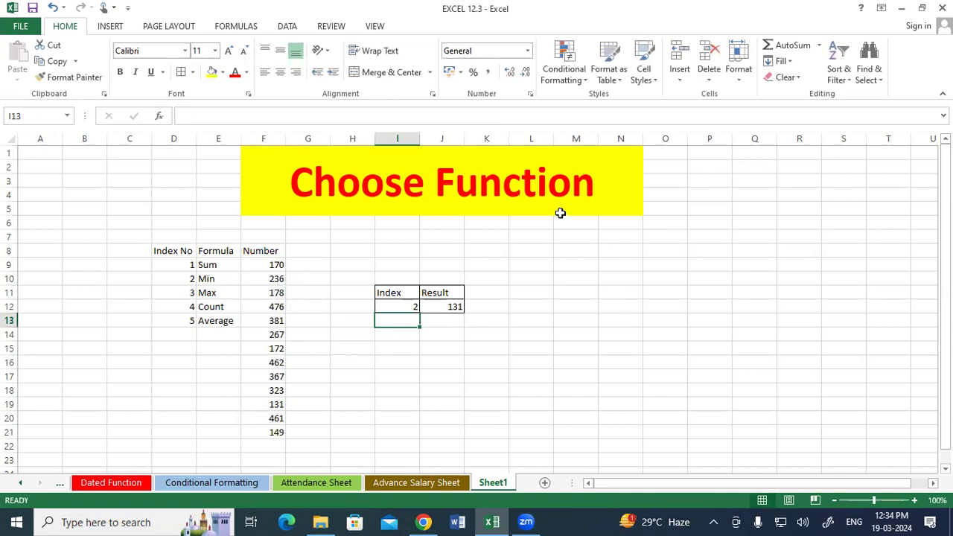
Test the CHOOSE formula by setting the index in I12 to 3 and then to 4.
{"action": "key", "text": "Up"}
{"action": "type", "text": "3"}
{"action": "key", "text": "Return"}
{"action": "key", "text": "Up"}
{"action": "type", "text": "4"}
{"action": "key", "text": "Return"}
Go through the numbers in F9 to F21 one by one to verify the count result.
{"action": "left_click", "coordinate": [263, 265]}
{"action": "left_click", "coordinate": [263, 279]}
{"action": "left_click", "coordinate": [263, 293]}
{"action": "left_click", "coordinate": [263, 307]}
{"action": "left_click", "coordinate": [263, 320]}
{"action": "left_click", "coordinate": [263, 335]}
{"action": "left_click", "coordinate": [265, 347]}
{"action": "left_click", "coordinate": [265, 362]}
{"action": "left_click", "coordinate": [265, 375]}
{"action": "left_click", "coordinate": [266, 389]}
{"action": "left_click", "coordinate": [268, 404]}
{"action": "left_click", "coordinate": [268, 418]}
{"action": "left_click", "coordinate": [268, 432]}
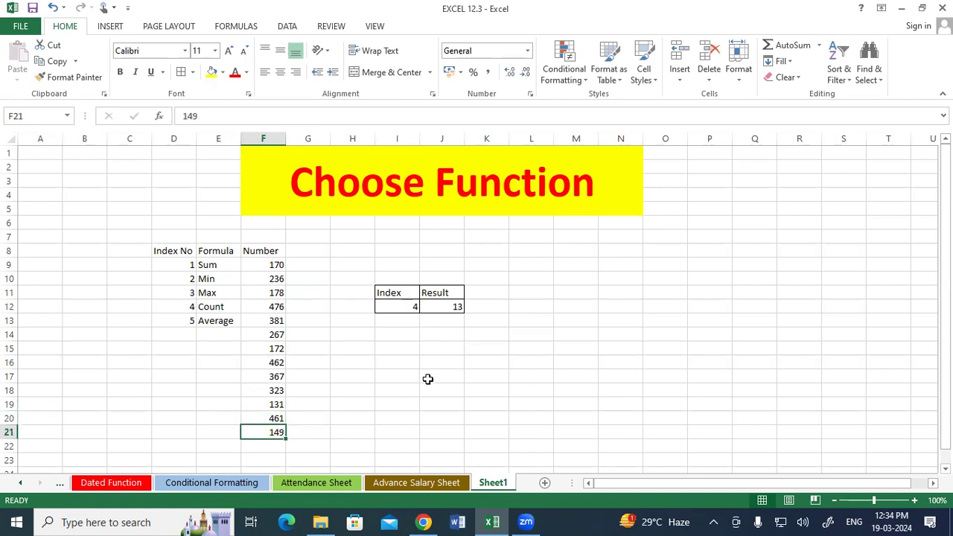
Set the index in I12 to 5 and compare the result in J12 with the average of F9:F21.
{"action": "left_click", "coordinate": [397, 305]}
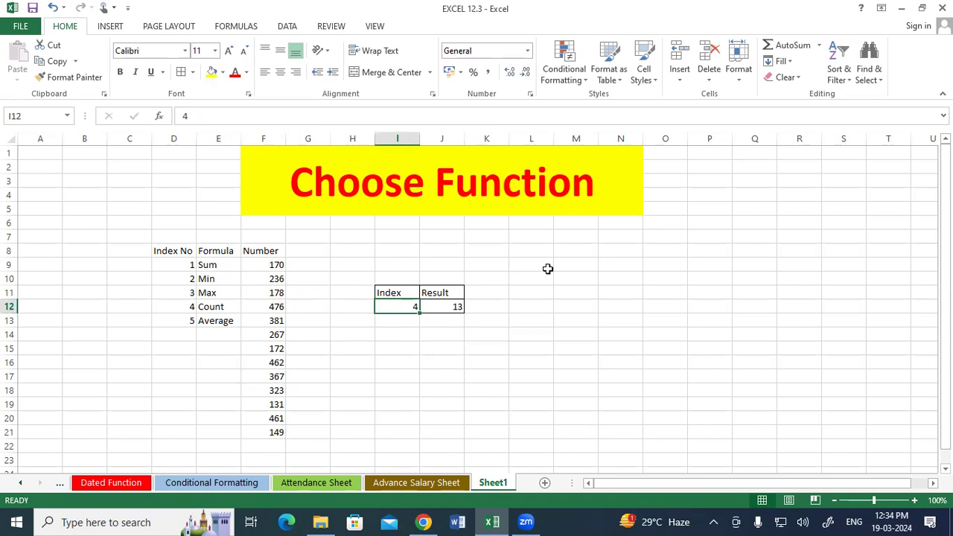
{"action": "type", "text": "5"}
{"action": "key", "text": "Return"}
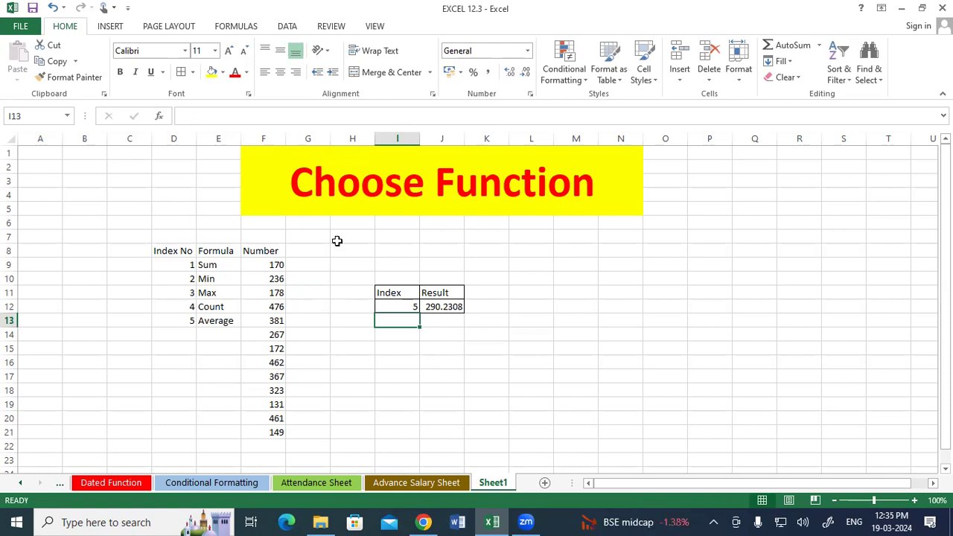
{"action": "left_click_drag", "start_coordinate": [269, 265], "coordinate": [259, 432]}
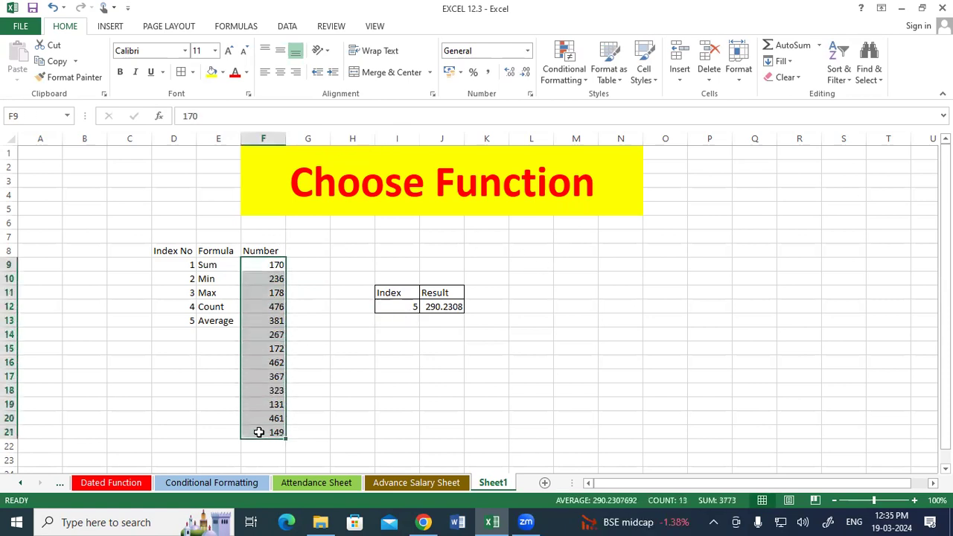
{"action": "left_click", "coordinate": [448, 306]}
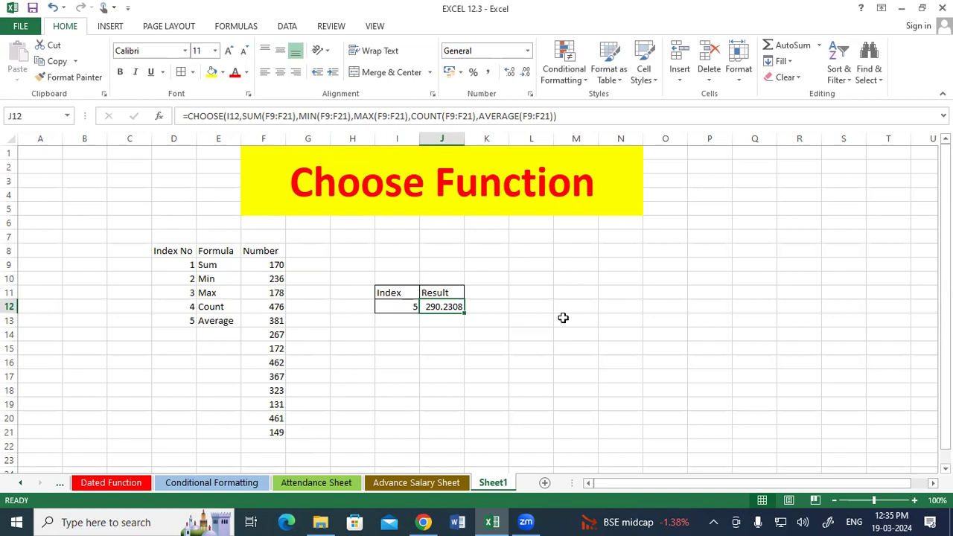
Set the index in I12 to 1, and finally to 3.
{"action": "left_click", "coordinate": [391, 297]}
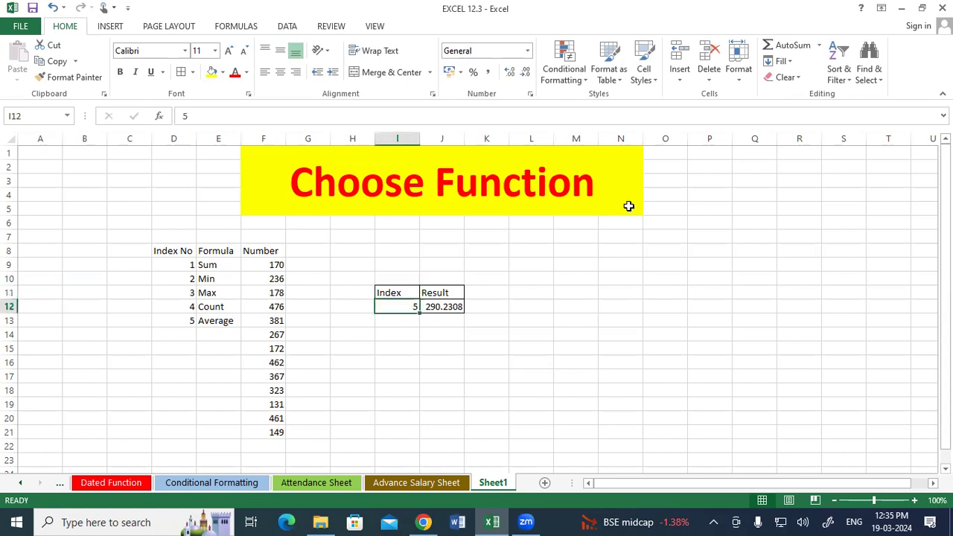
{"action": "type", "text": "1"}
{"action": "key", "text": "Return"}
{"action": "key", "text": "Up"}
{"action": "type", "text": "3"}
{"action": "key", "text": "Return"}
{"action": "key", "text": "Up"}
{"action": "type", "text": "3"}
{"action": "key", "text": "Return"}
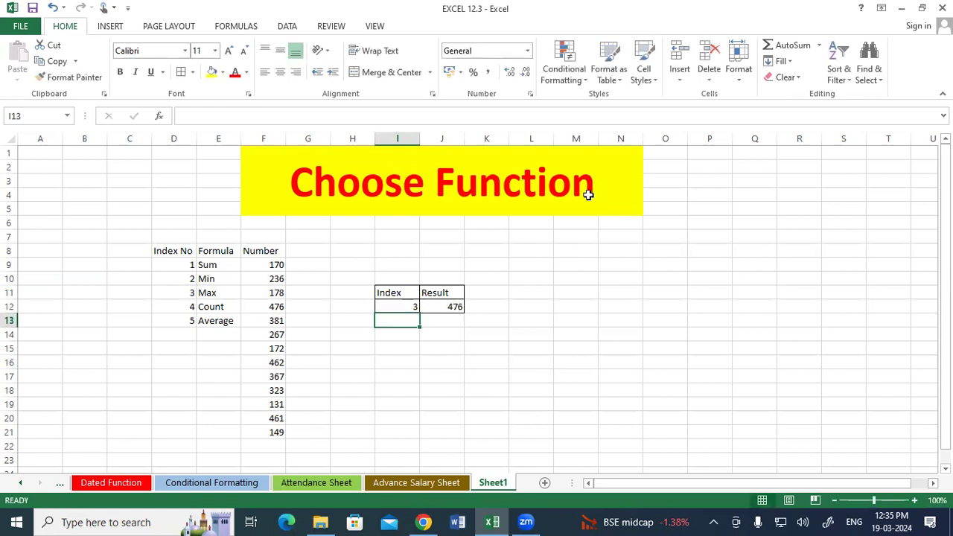
Apply all borders to the table D8:F21 and a thick box border around the range C7:K22.
{"action": "left_click_drag", "start_coordinate": [162, 250], "coordinate": [255, 431]}
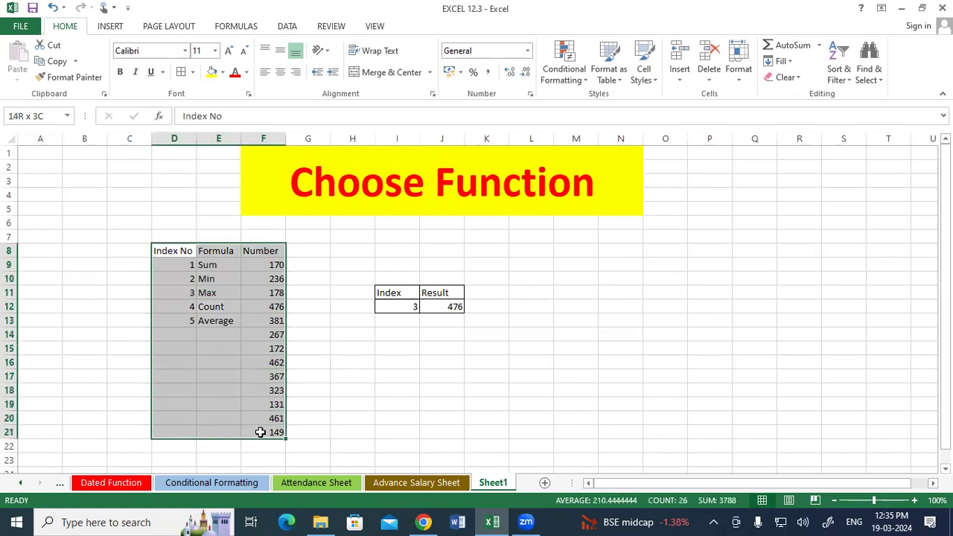
{"action": "left_click_drag", "start_coordinate": [141, 237], "coordinate": [476, 447]}
{"action": "left_click", "coordinate": [191, 73]}
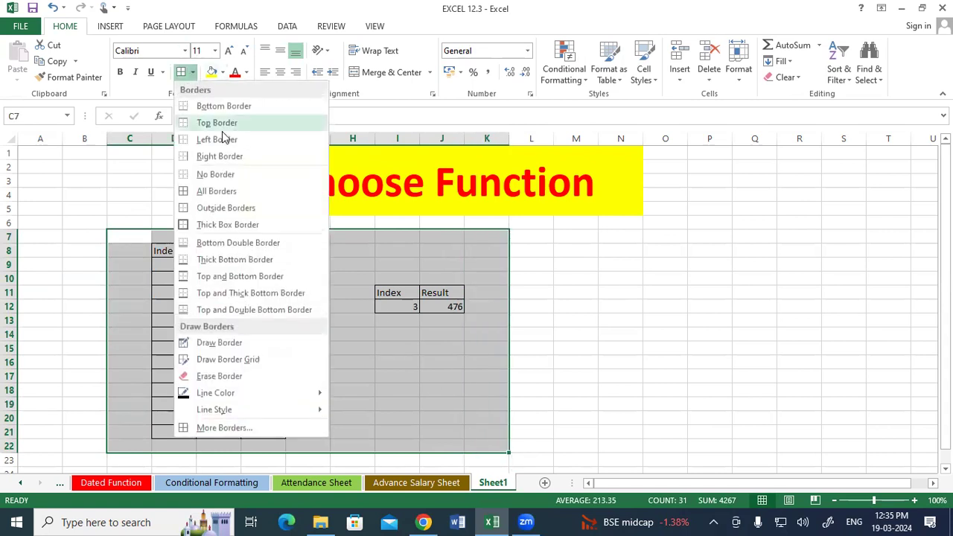
{"action": "left_click", "coordinate": [211, 222]}
{"action": "left_click", "coordinate": [554, 320]}
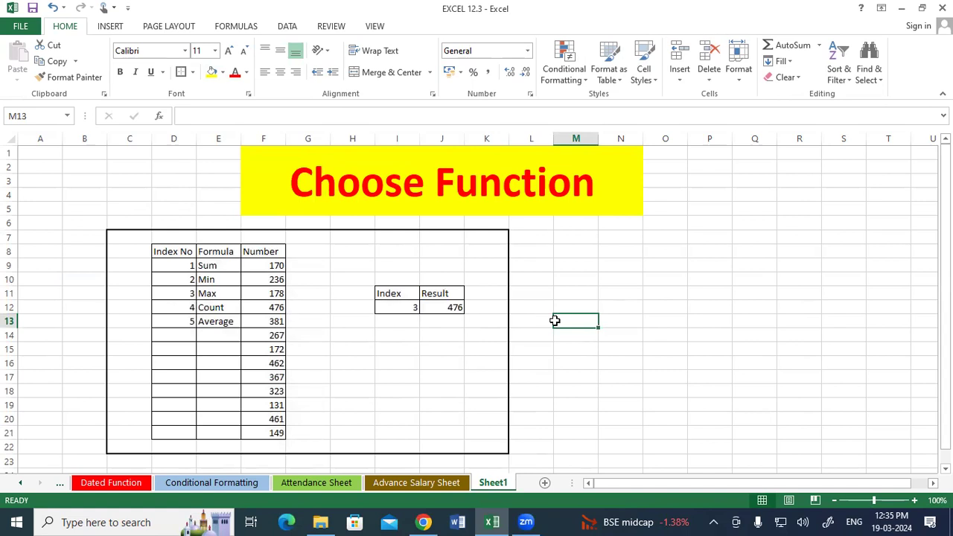
Enter the numbers 80 in O9 and 60 in P9 for a second example.
{"action": "left_click", "coordinate": [664, 263]}
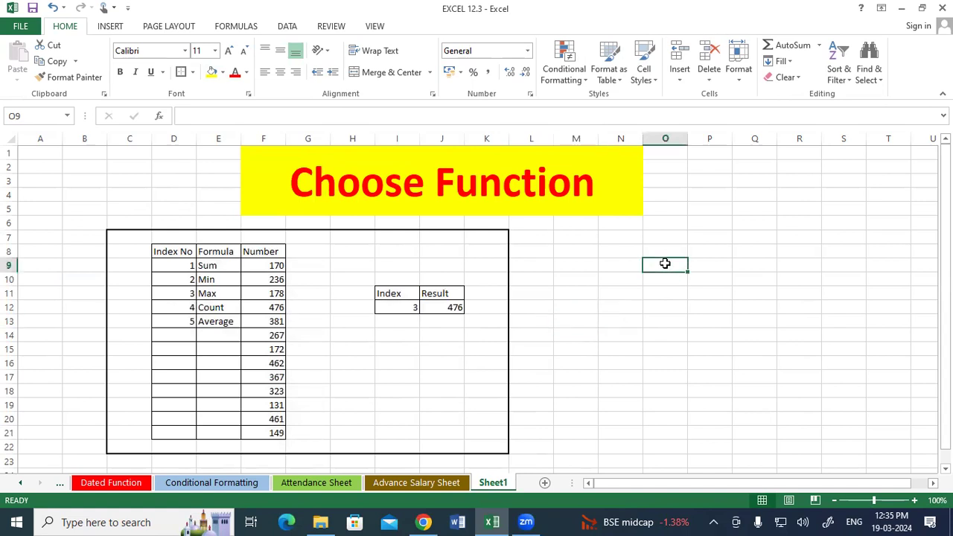
{"action": "type", "text": "80"}
{"action": "key", "text": "Tab"}
{"action": "type", "text": "60"}
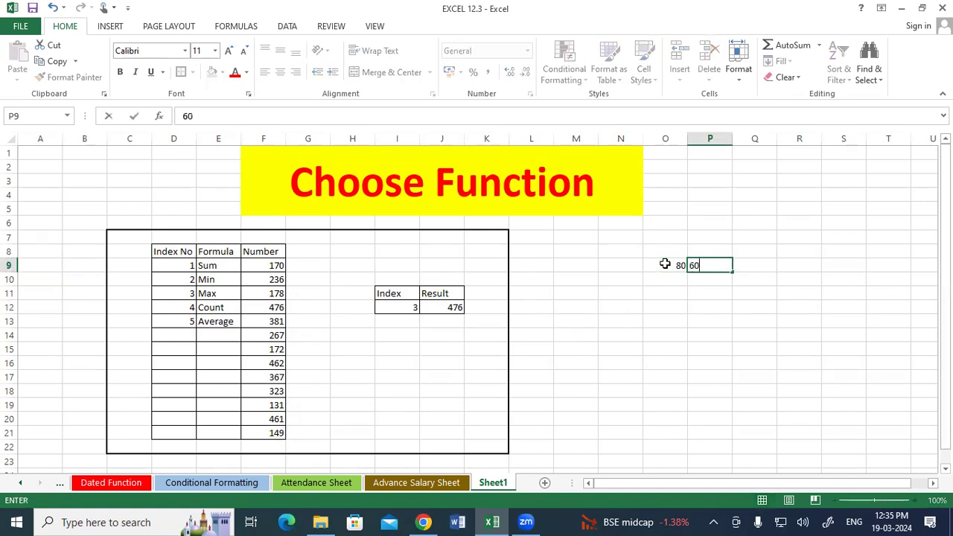
{"action": "key", "text": "Return"}
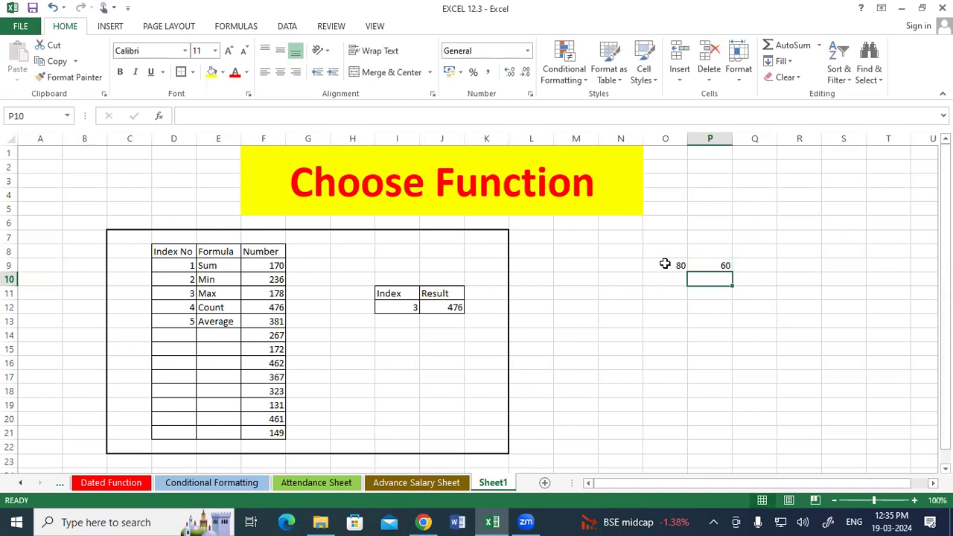
Review the arguments of the CHOOSE formula in J12 and leave it as it is.
{"action": "left_click", "coordinate": [669, 291]}
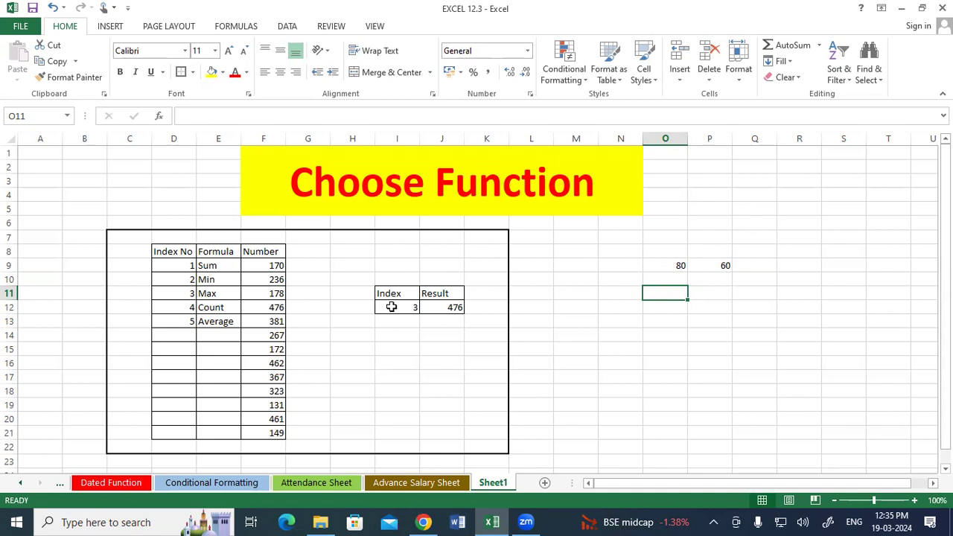
{"action": "left_click_drag", "start_coordinate": [274, 277], "coordinate": [320, 360]}
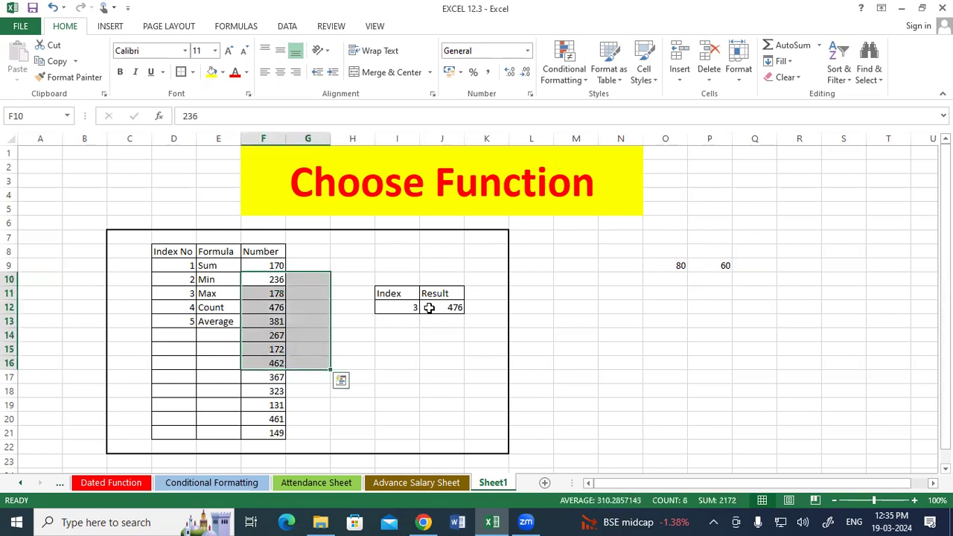
{"action": "double_click", "coordinate": [431, 306]}
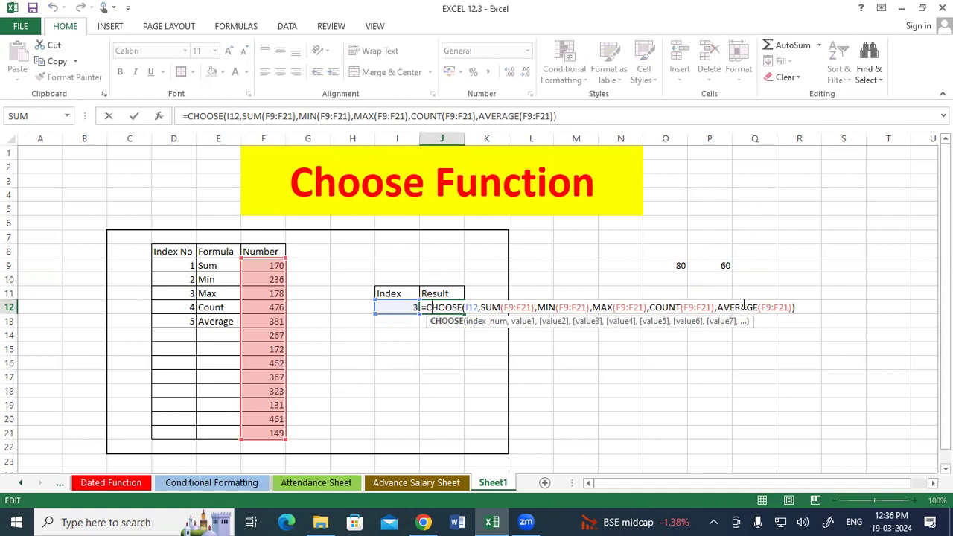
{"action": "key", "text": "Return"}
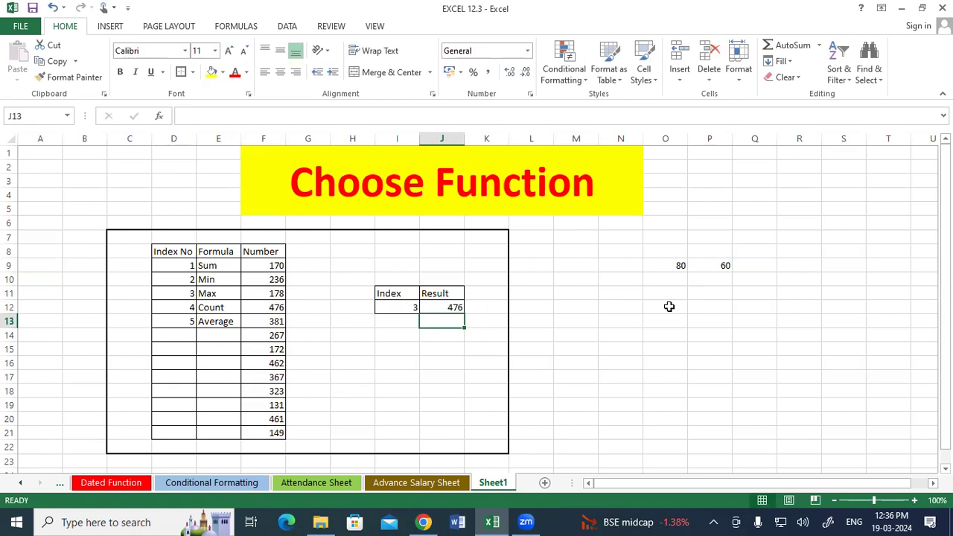
Enter the headers Index in M8 and Formula in N8.
{"action": "left_click", "coordinate": [578, 253]}
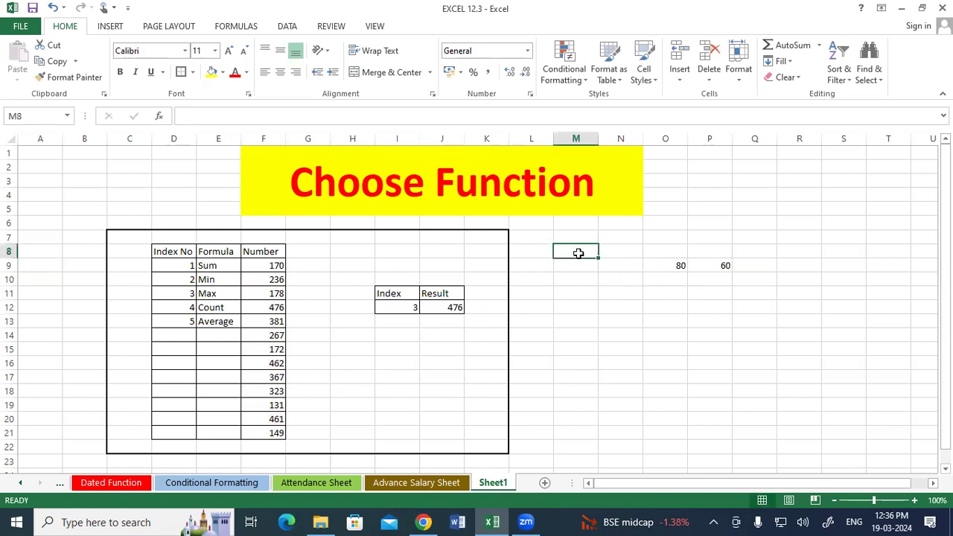
{"action": "type", "text": "Ind"}
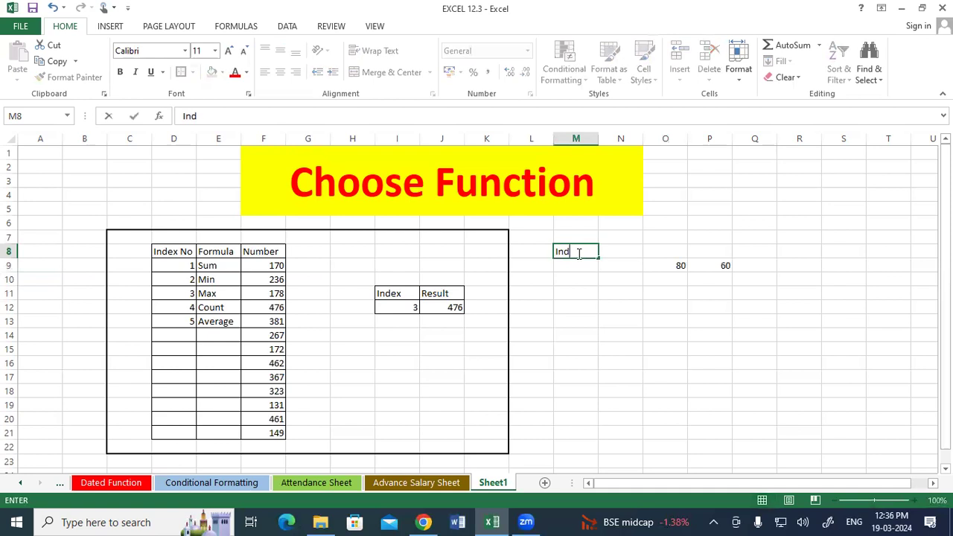
{"action": "type", "text": "ex"}
{"action": "key", "text": "Tab"}
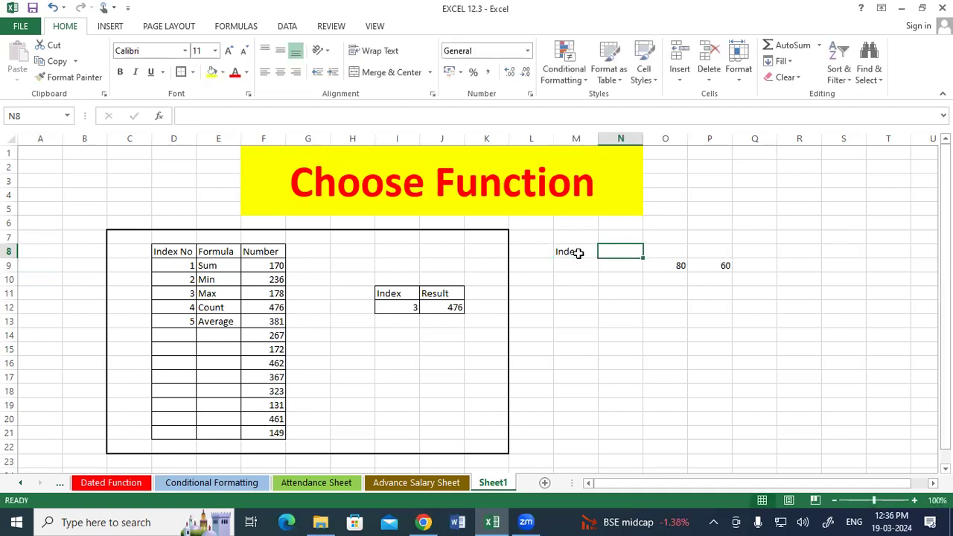
{"action": "type", "text": "Fo"}
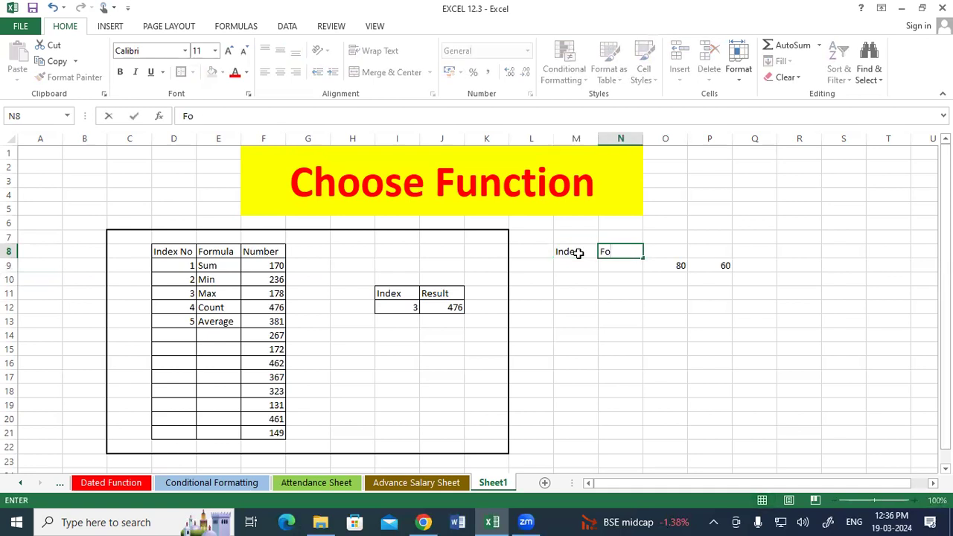
{"action": "type", "text": "rmula"}
{"action": "key", "text": "Return"}
Fill the Index column M9:M12 with the numbers 1 to 4.
{"action": "type", "text": "1"}
{"action": "key", "text": "Return"}
{"action": "type", "text": "2"}
{"action": "key", "text": "Return"}
{"action": "type", "text": "3"}
{"action": "key", "text": "Return"}
{"action": "type", "text": "4"}
{"action": "key", "text": "Return"}
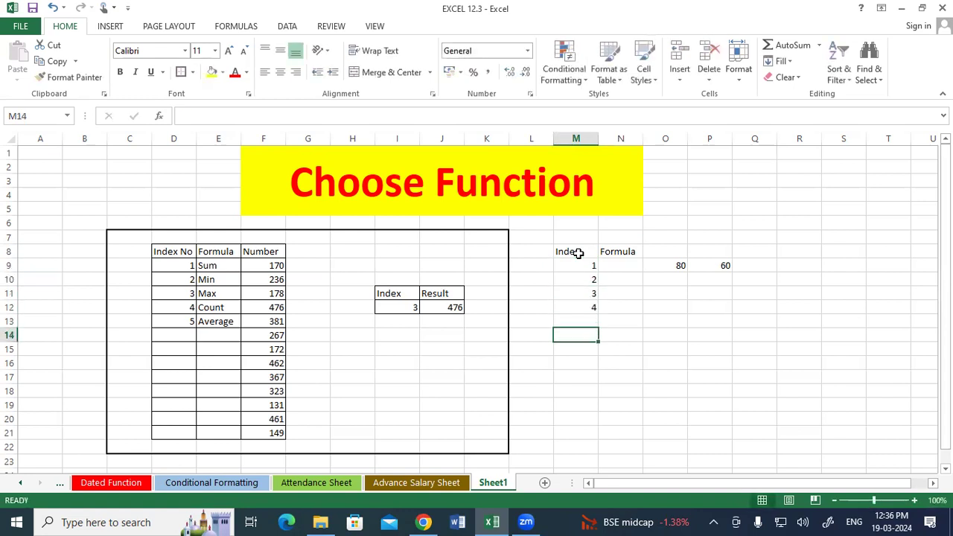
Enter the operators +, -, * and / in the Formula column N9:N12.
{"action": "key", "text": "Up"}
{"action": "key", "text": "Up"}
{"action": "key", "text": "Up"}
{"action": "key", "text": "Up"}
{"action": "key", "text": "Right"}
{"action": "type", "text": "+"}
{"action": "key", "text": "Return"}
{"action": "type", "text": "-"}
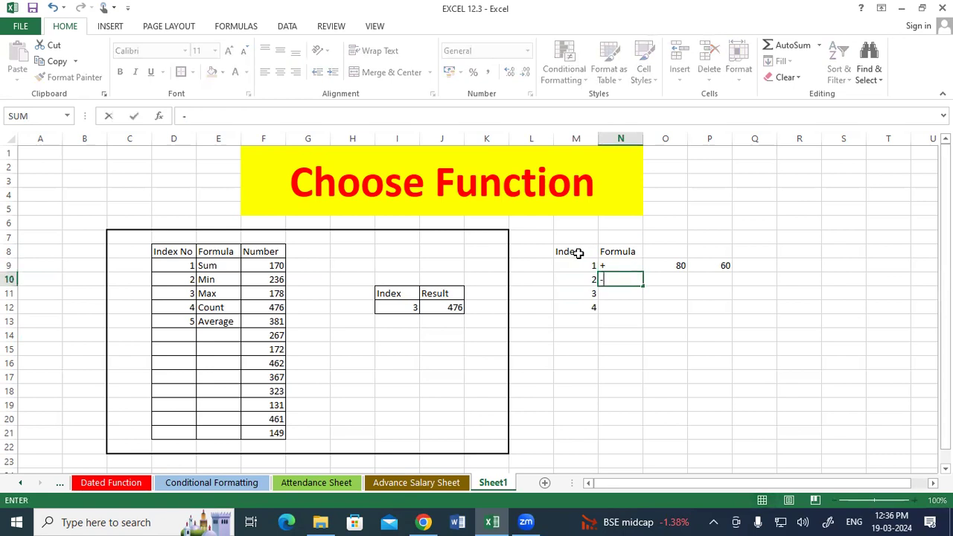
{"action": "key", "text": "Return"}
{"action": "type", "text": "*"}
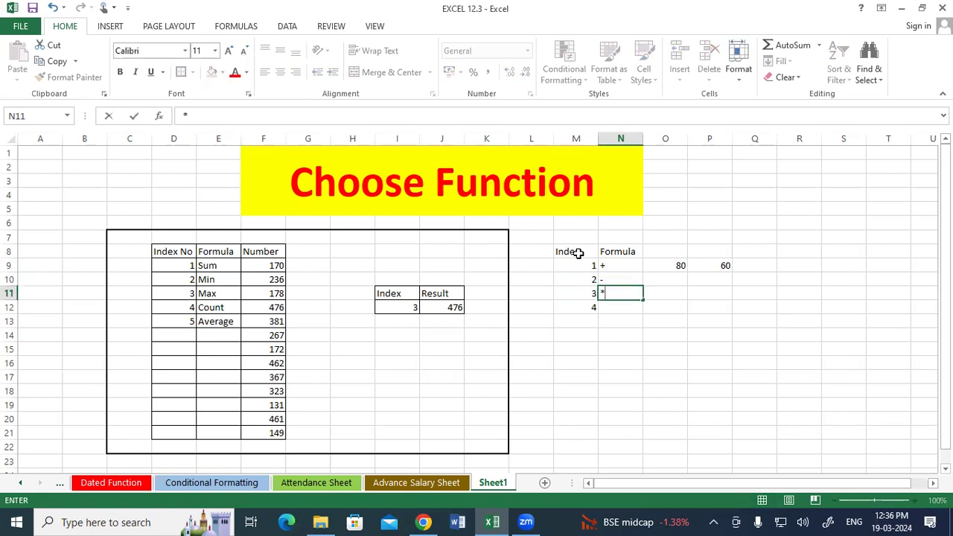
{"action": "key", "text": "Return"}
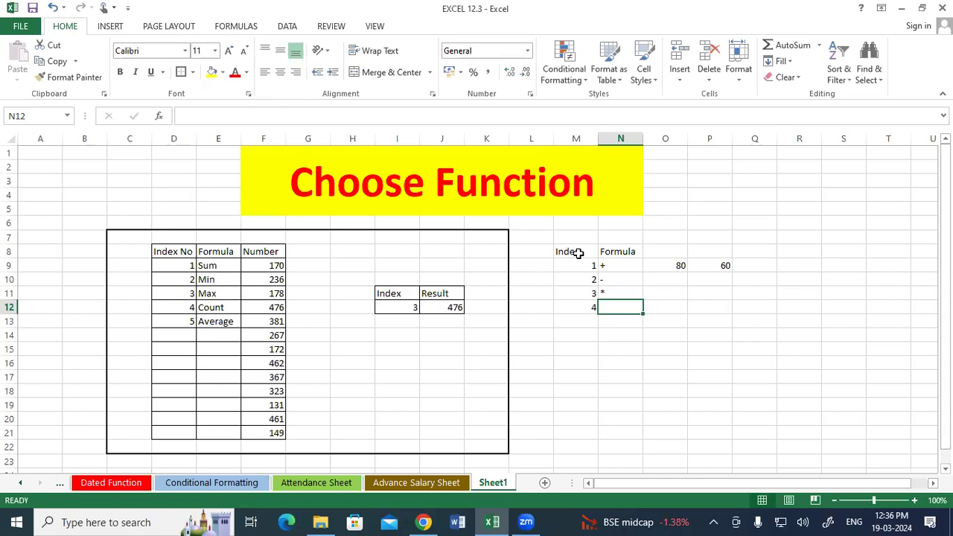
{"action": "type", "text": "/"}
{"action": "key", "text": "Return"}
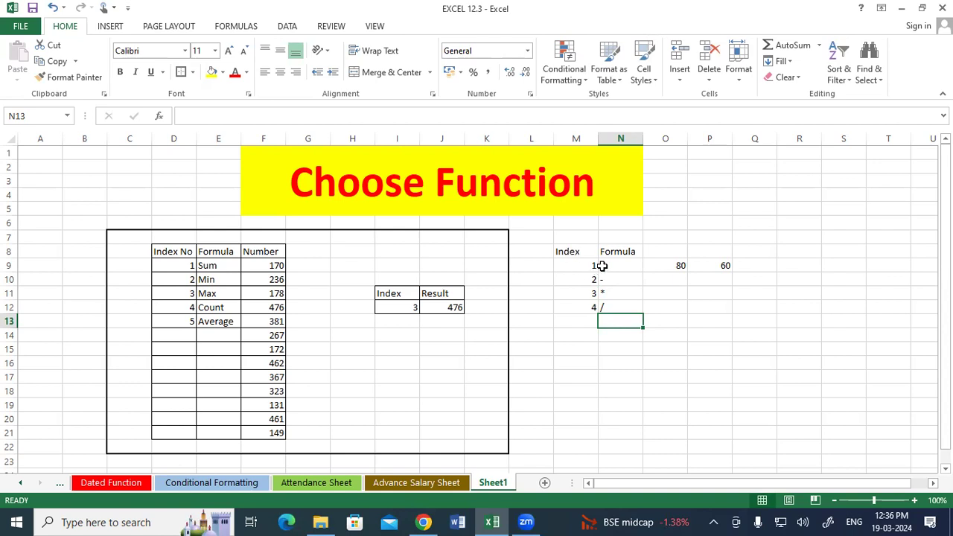
{"action": "left_click", "coordinate": [603, 267]}
{"action": "left_click", "coordinate": [610, 280]}
{"action": "left_click", "coordinate": [612, 292]}
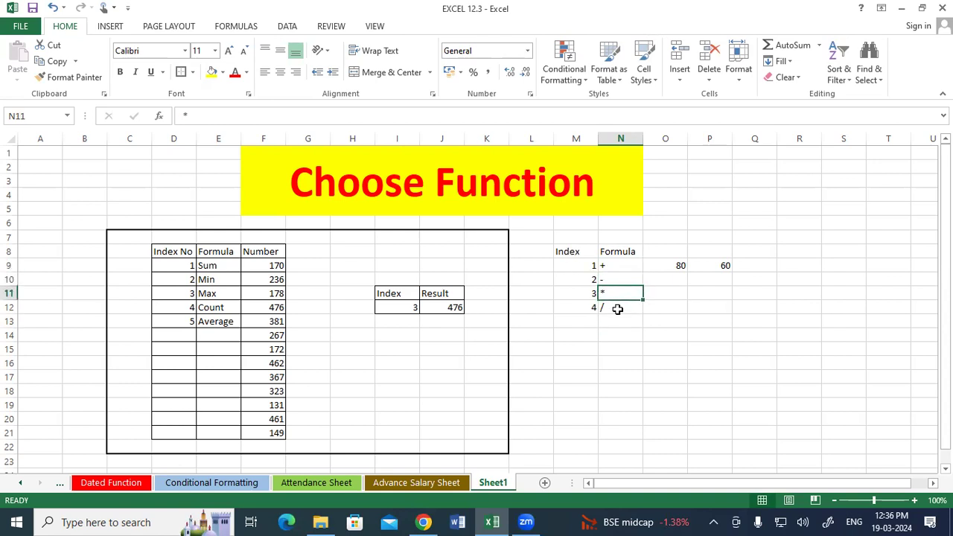
{"action": "left_click", "coordinate": [617, 309]}
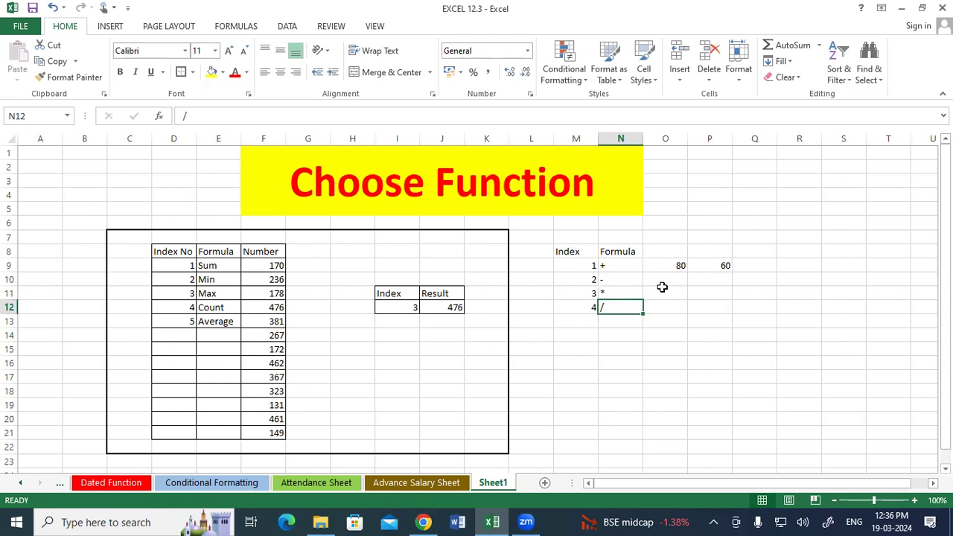
{"action": "left_click", "coordinate": [673, 266]}
{"action": "left_click_drag", "start_coordinate": [695, 265], "coordinate": [713, 266]}
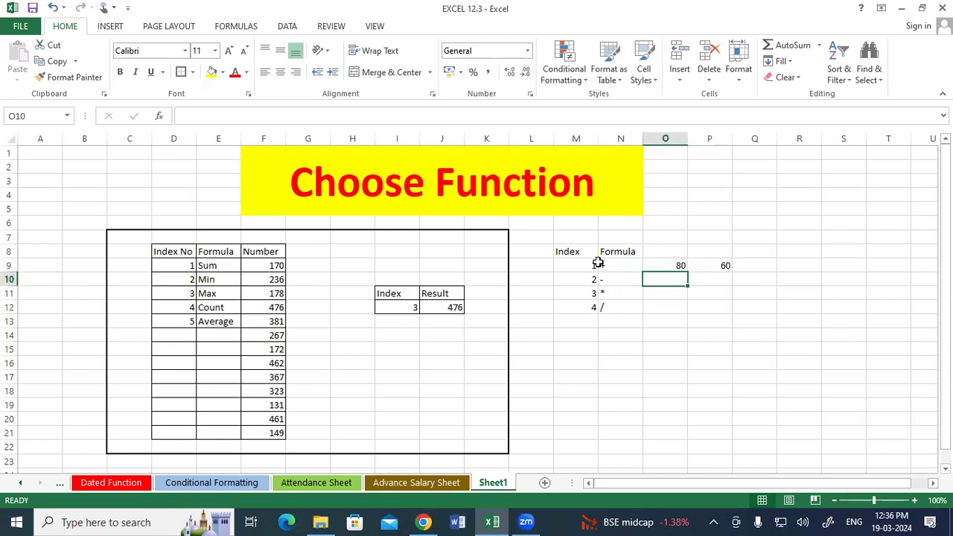
Apply all borders to the Index and Formula table M8:N12.
{"action": "left_click_drag", "start_coordinate": [574, 256], "coordinate": [584, 269]}
{"action": "left_click_drag", "start_coordinate": [616, 300], "coordinate": [615, 305]}
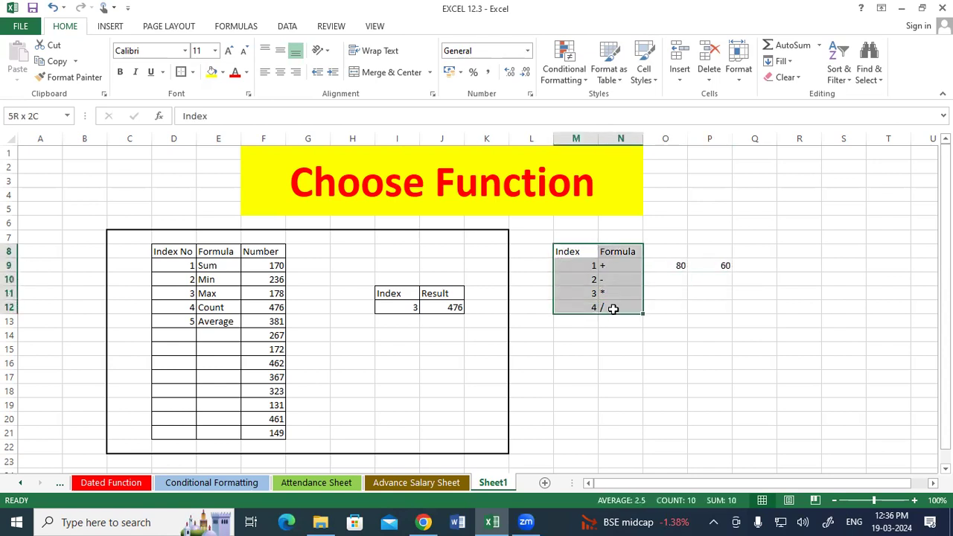
{"action": "left_click", "coordinate": [192, 72]}
{"action": "left_click", "coordinate": [215, 190]}
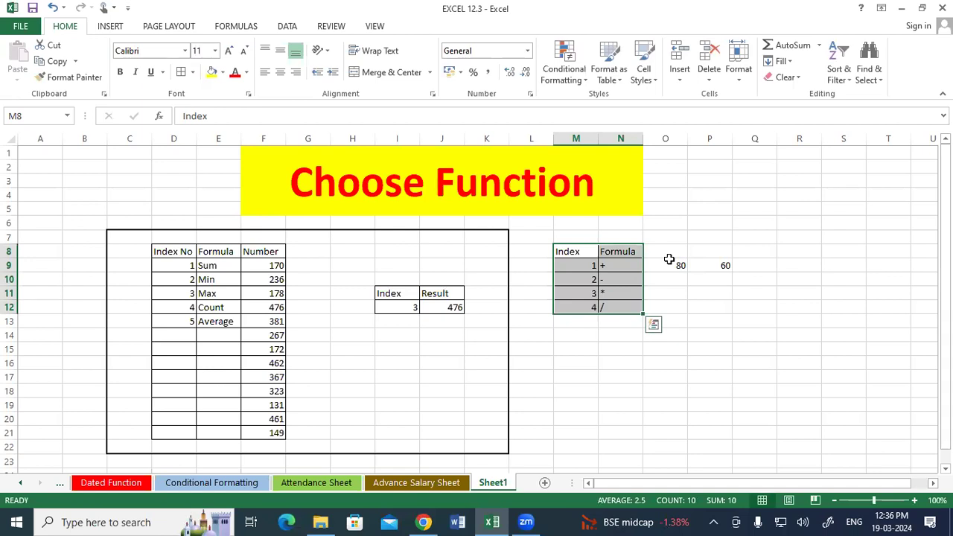
Enter the headers x in O8 and y in P8 and right-align both.
{"action": "left_click", "coordinate": [677, 254]}
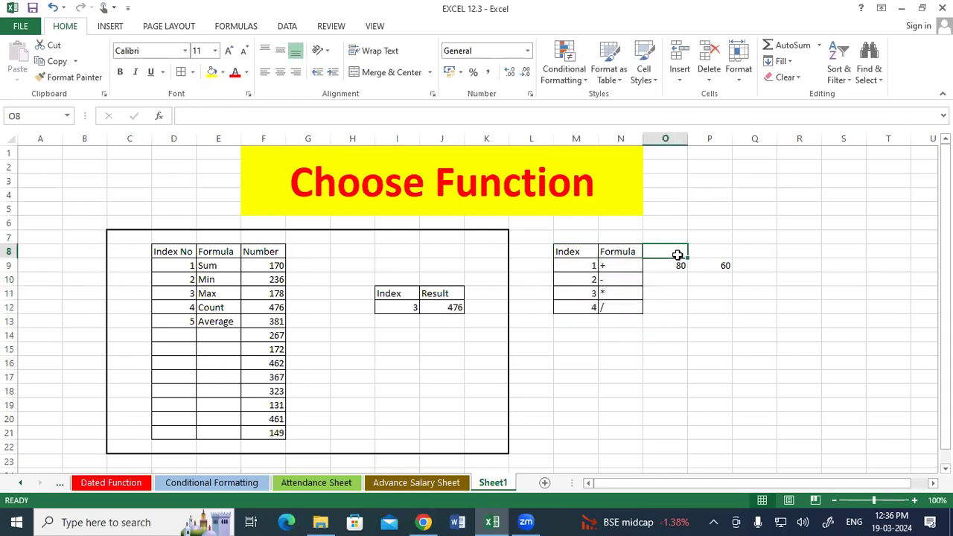
{"action": "type", "text": "x"}
{"action": "key", "text": "Tab"}
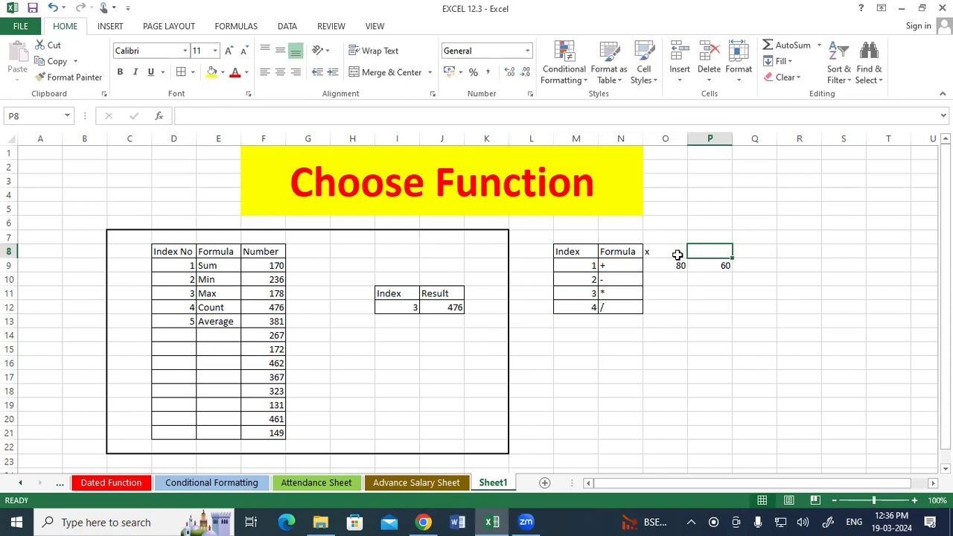
{"action": "type", "text": "y"}
{"action": "left_click_drag", "start_coordinate": [666, 252], "coordinate": [702, 252]}
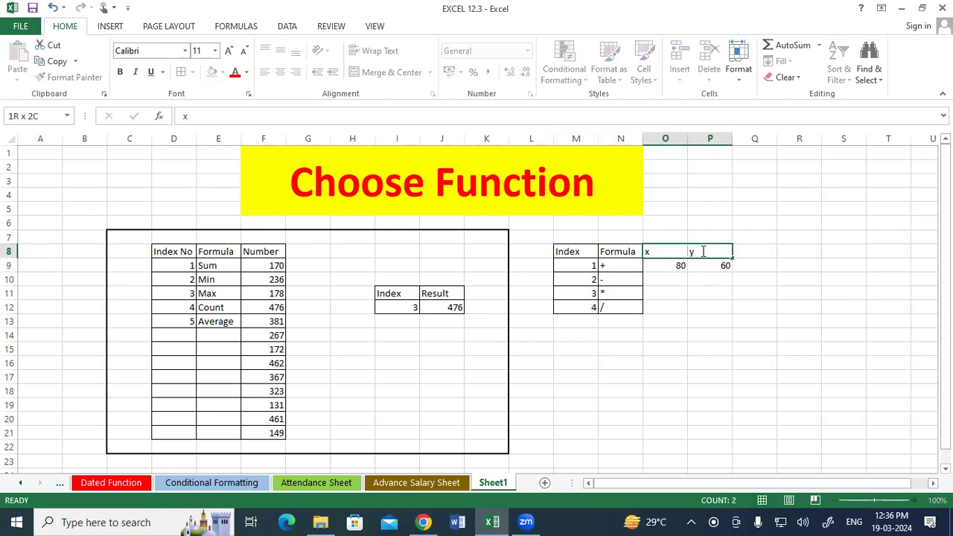
{"action": "left_click", "coordinate": [295, 71]}
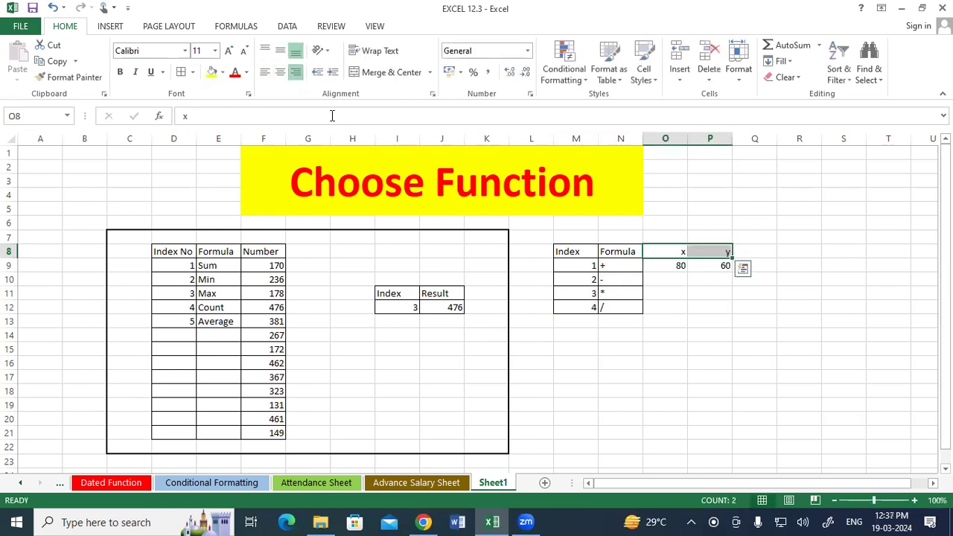
{"action": "left_click", "coordinate": [599, 293]}
{"action": "left_click", "coordinate": [726, 374]}
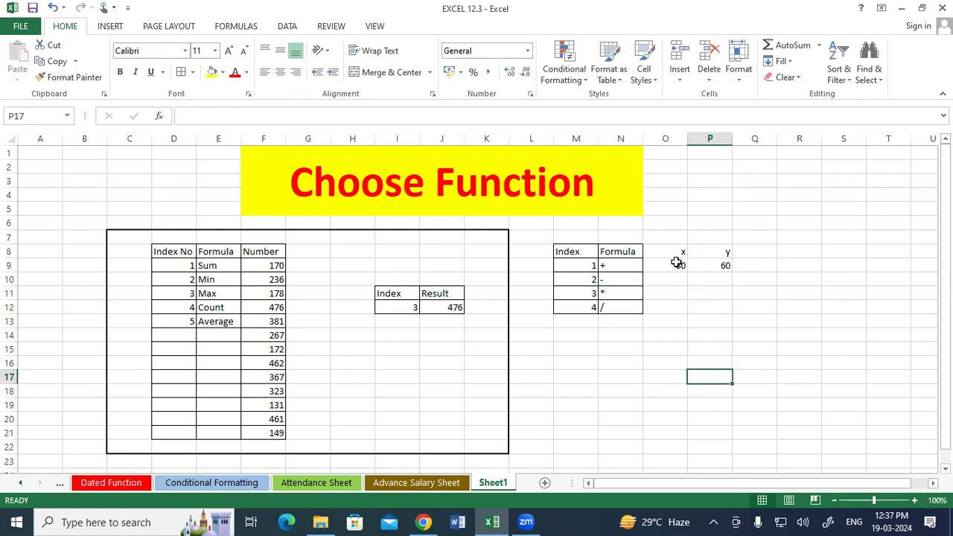
{"action": "left_click", "coordinate": [716, 265]}
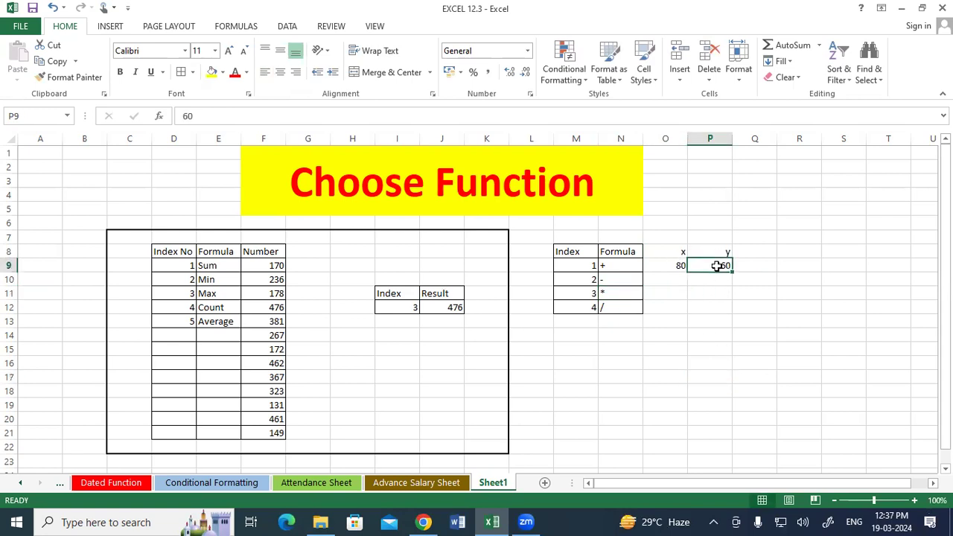
{"action": "left_click", "coordinate": [673, 321]}
{"action": "left_click", "coordinate": [669, 346]}
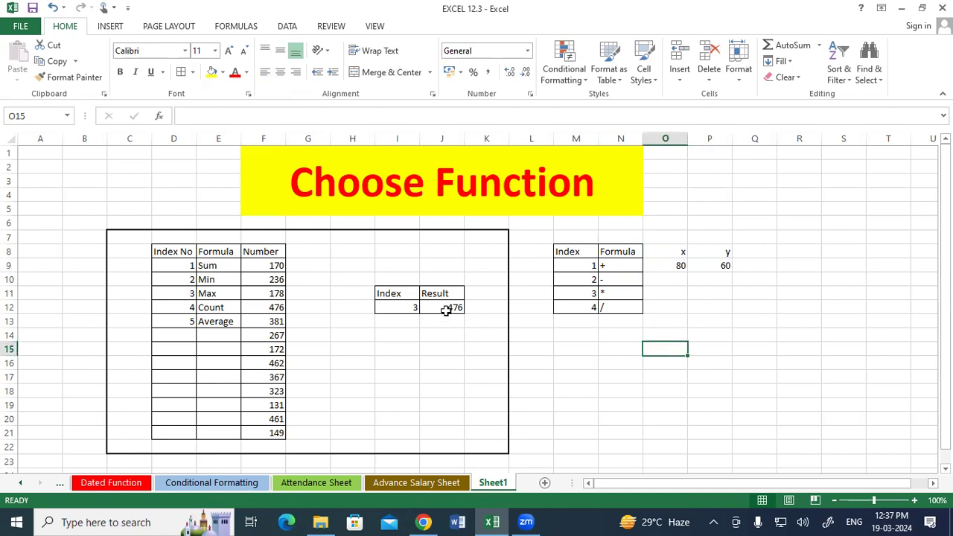
Copy the Index and Result headers from I11:J11 to P12:Q12 and enter 1 in P13.
{"action": "left_click_drag", "start_coordinate": [413, 297], "coordinate": [751, 309]}
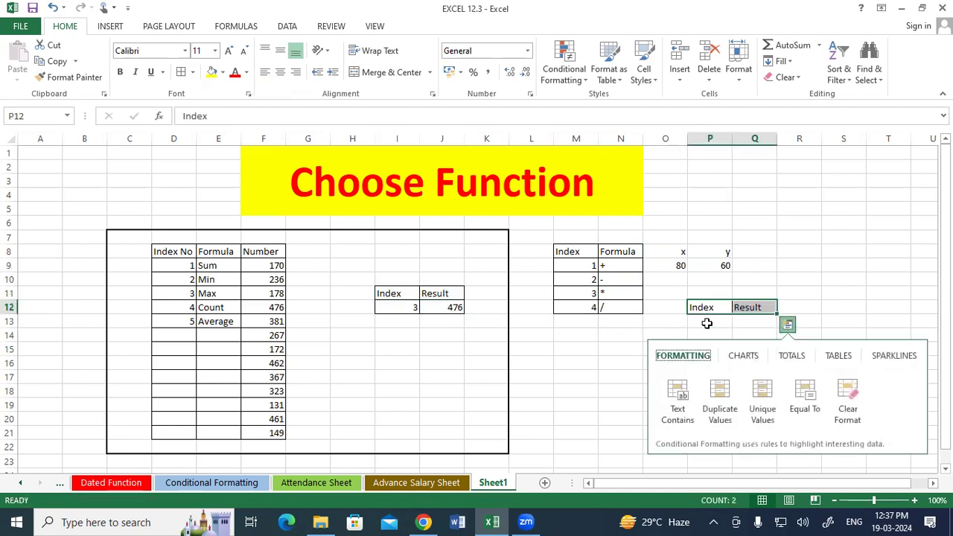
{"action": "left_click", "coordinate": [706, 323]}
{"action": "type", "text": "1"}
Start a CHOOSE formula in Q13 with P13 as the index number and (O9+P9) as the first value.
{"action": "left_click", "coordinate": [746, 318]}
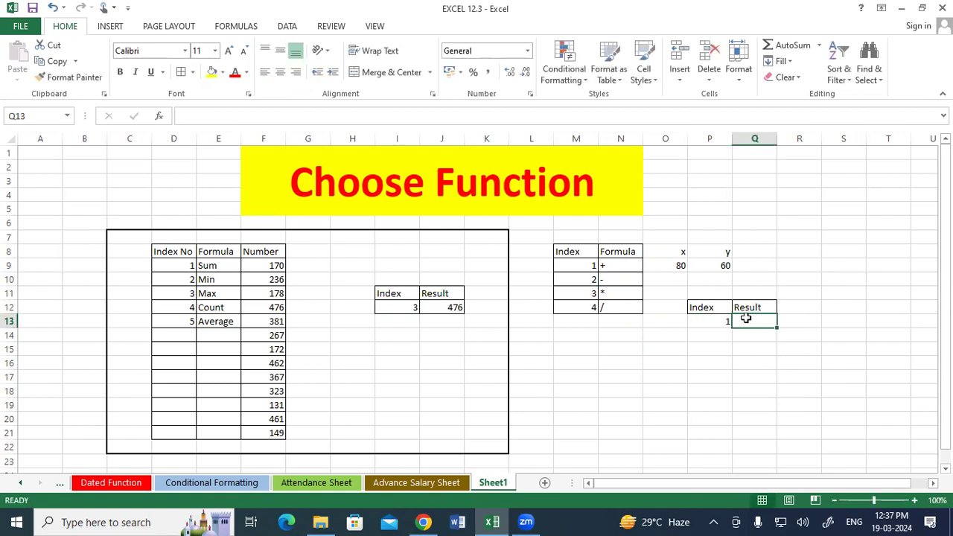
{"action": "type", "text": "=cho"}
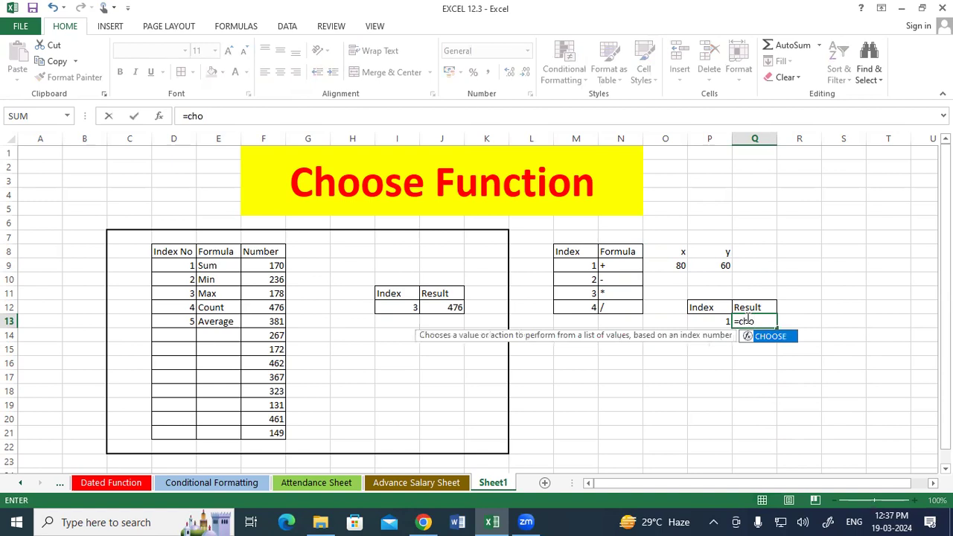
{"action": "key", "text": "Tab"}
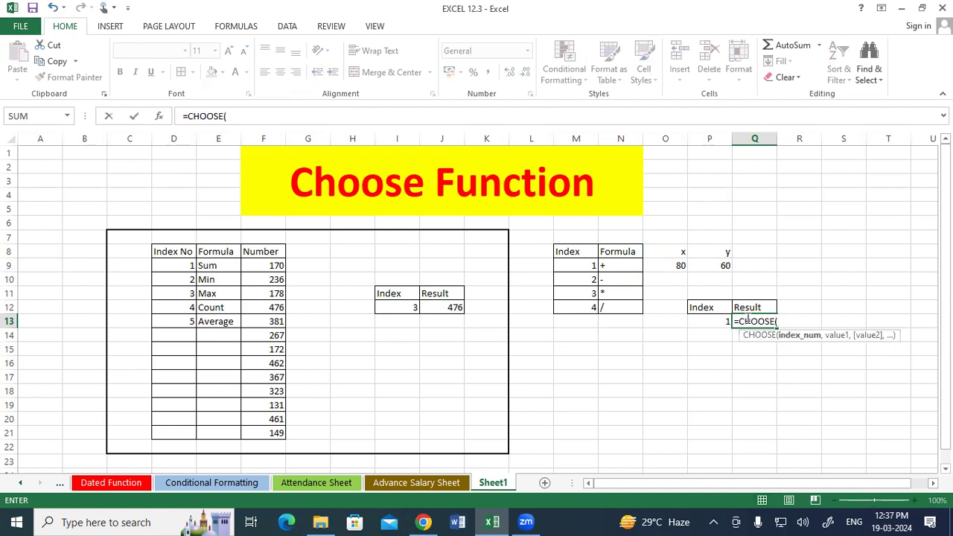
{"action": "left_click", "coordinate": [716, 322]}
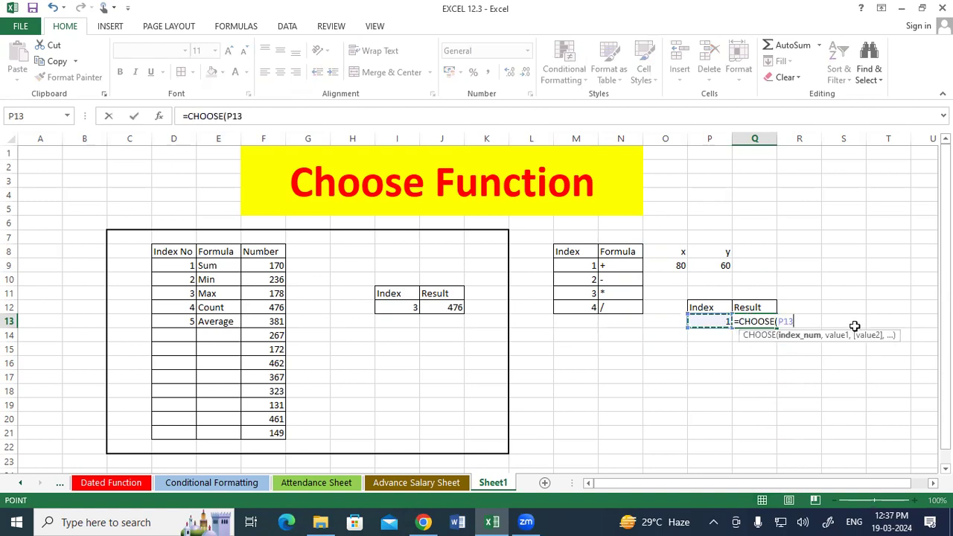
{"action": "type", "text": ",("}
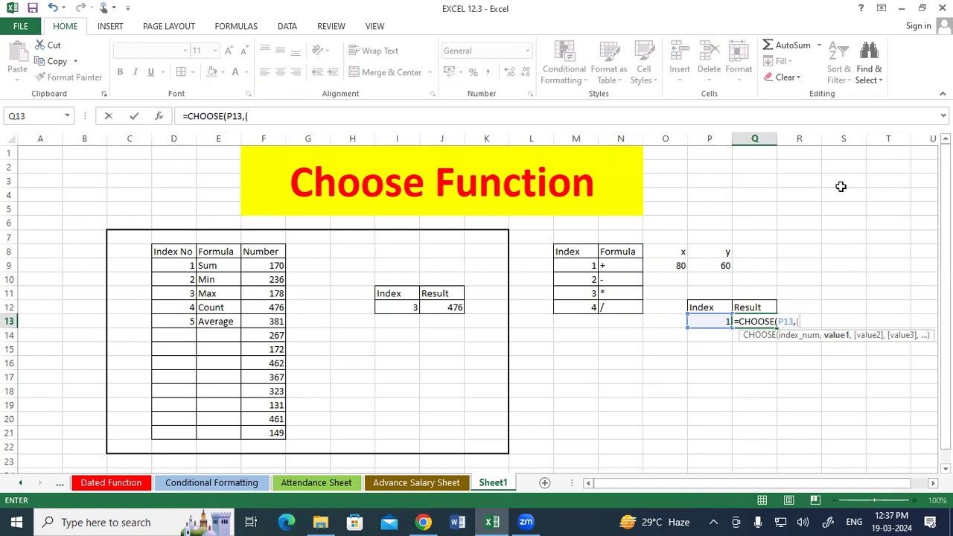
{"action": "left_click", "coordinate": [681, 265]}
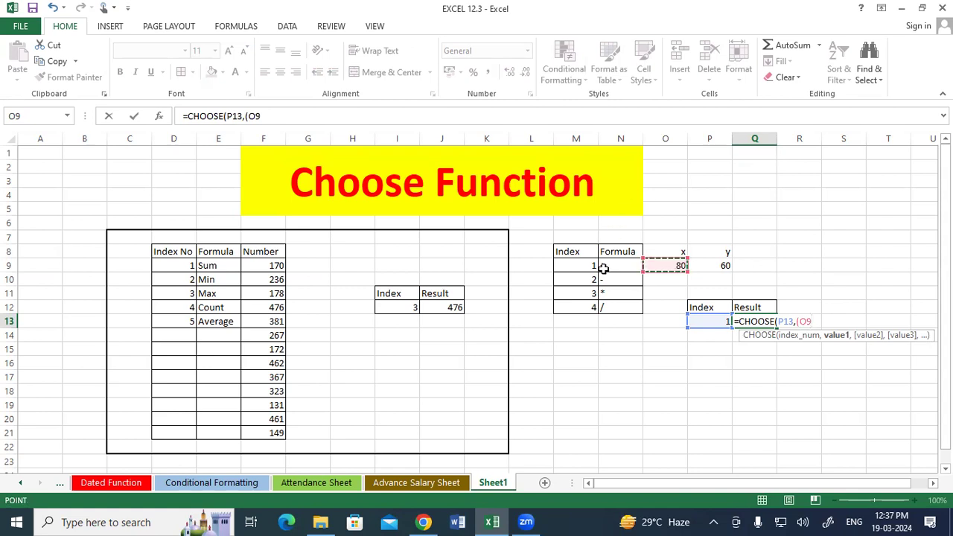
{"action": "type", "text": "+"}
{"action": "left_click", "coordinate": [706, 266]}
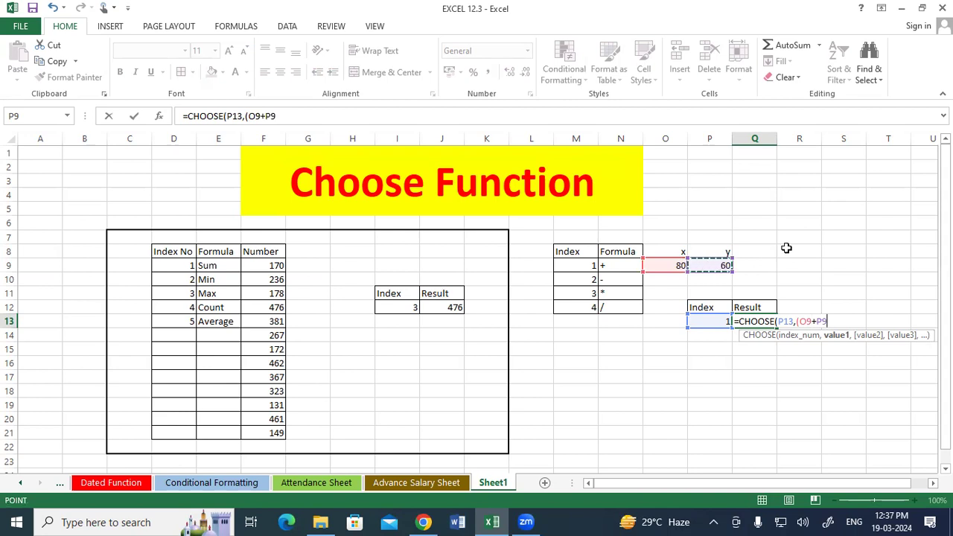
{"action": "type", "text": "),"}
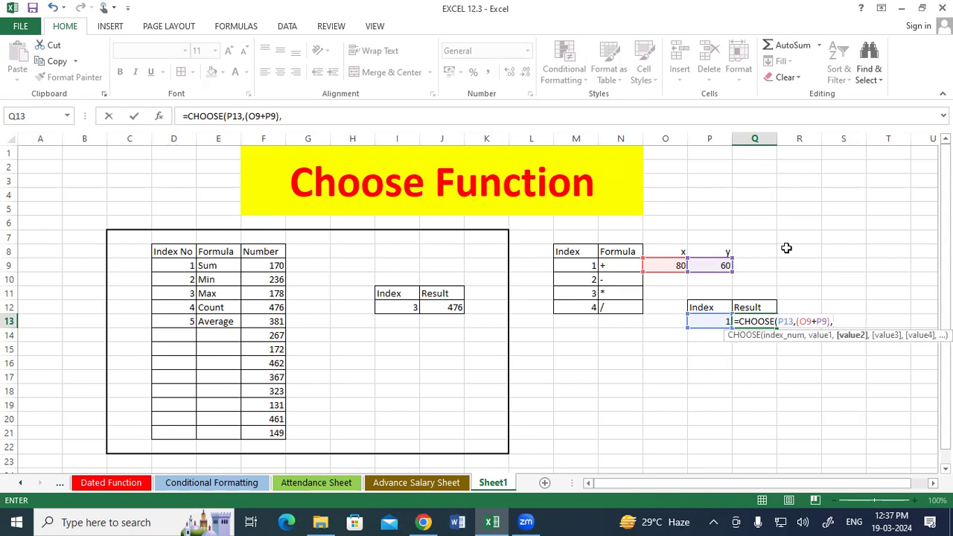
Add (O9-P9) and (O9*P9) as the second and third values of the CHOOSE formula.
{"action": "type", "text": "("}
{"action": "left_click", "coordinate": [669, 265]}
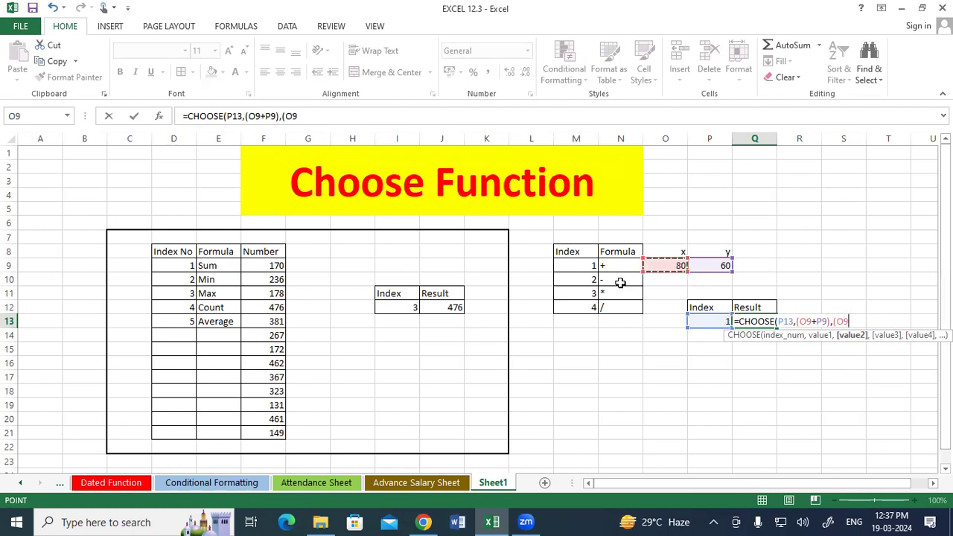
{"action": "type", "text": "*"}
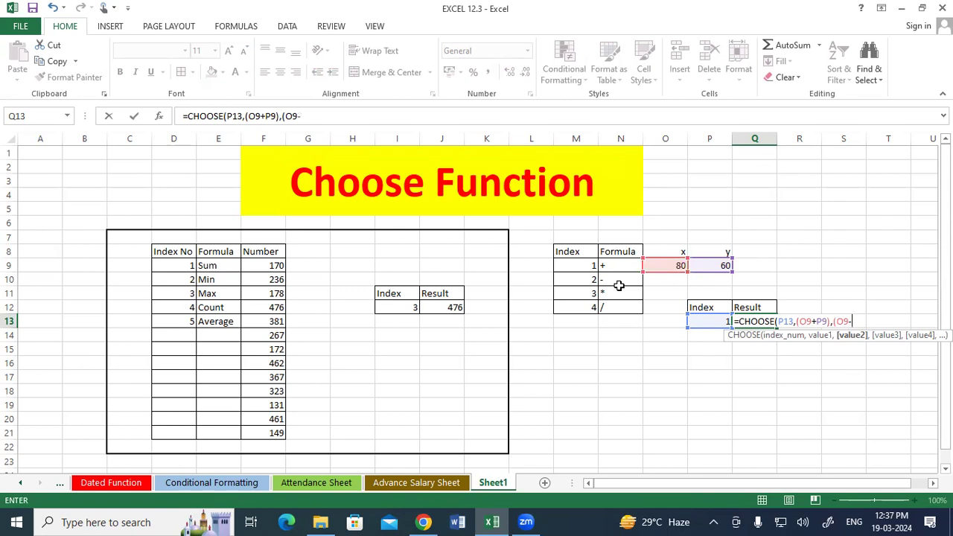
{"action": "left_click", "coordinate": [707, 270]}
{"action": "type", "text": "),"}
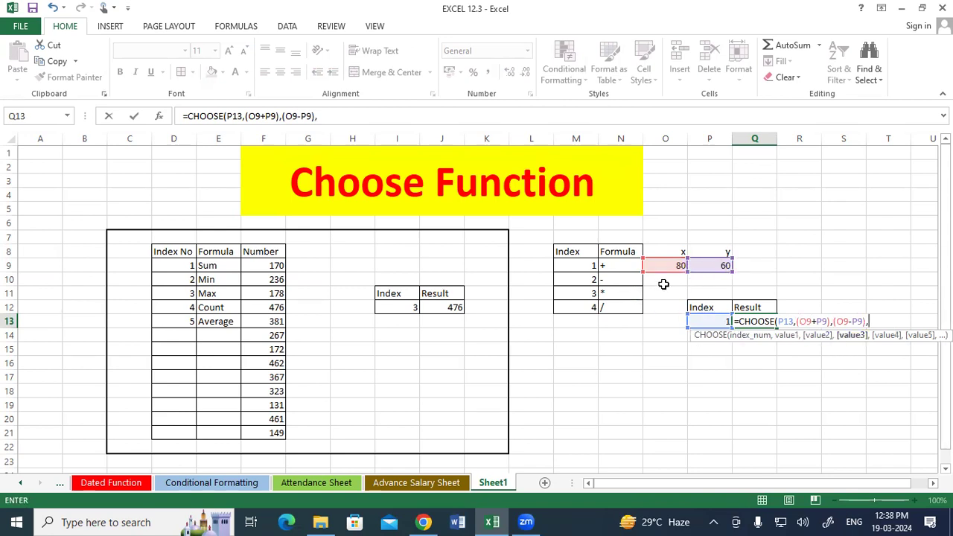
{"action": "type", "text": "("}
{"action": "left_click", "coordinate": [669, 270]}
{"action": "type", "text": "*"}
{"action": "left_click", "coordinate": [696, 264]}
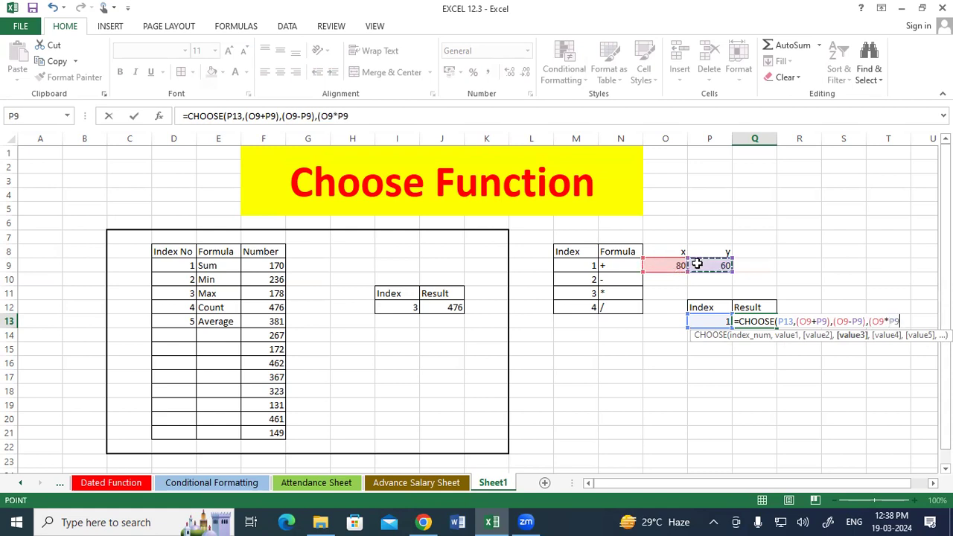
{"action": "type", "text": "),"}
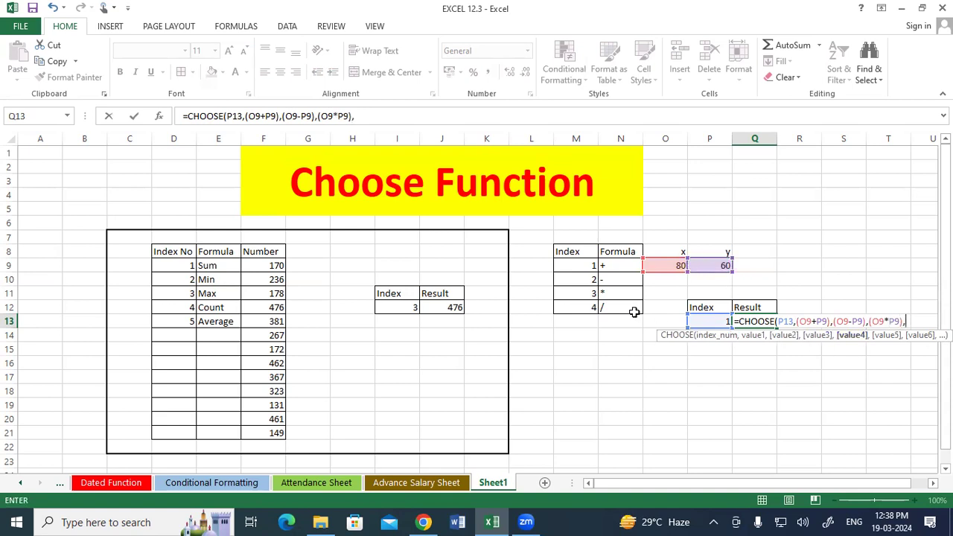
Add (O9/P9) as the fourth value and complete the CHOOSE formula in Q13.
{"action": "type", "text": "("}
{"action": "left_click", "coordinate": [668, 265]}
{"action": "type", "text": "/"}
{"action": "left_click", "coordinate": [707, 265]}
{"action": "type", "text": ")"}
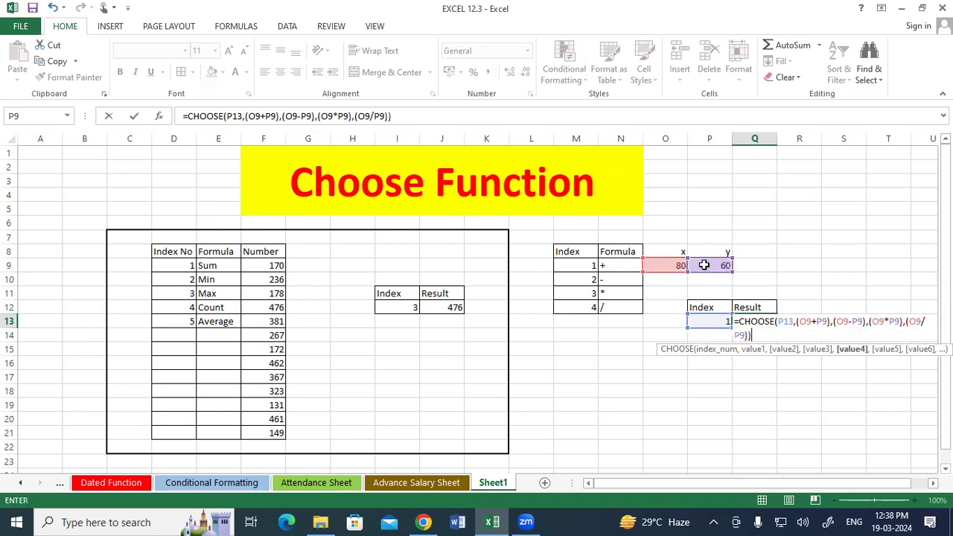
{"action": "key", "text": "Return"}
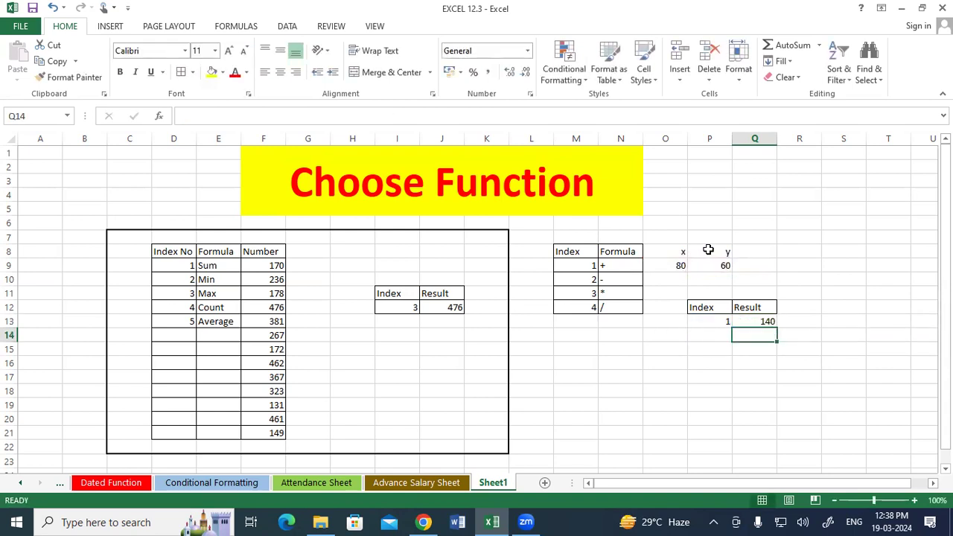
Test the CHOOSE formula for subtraction and multiplication by setting the index in P13 to 2 and to 3.
{"action": "left_click_drag", "start_coordinate": [590, 266], "coordinate": [716, 267]}
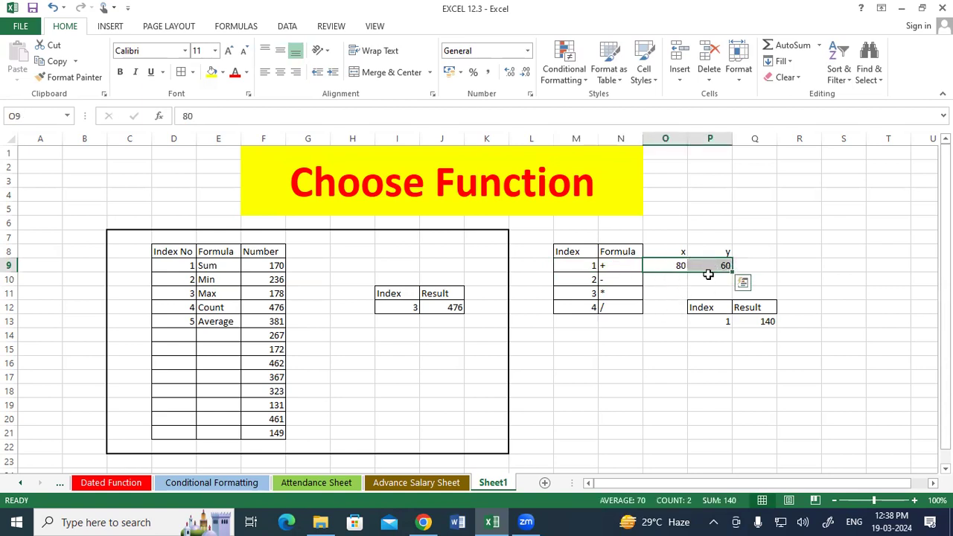
{"action": "left_click", "coordinate": [763, 321]}
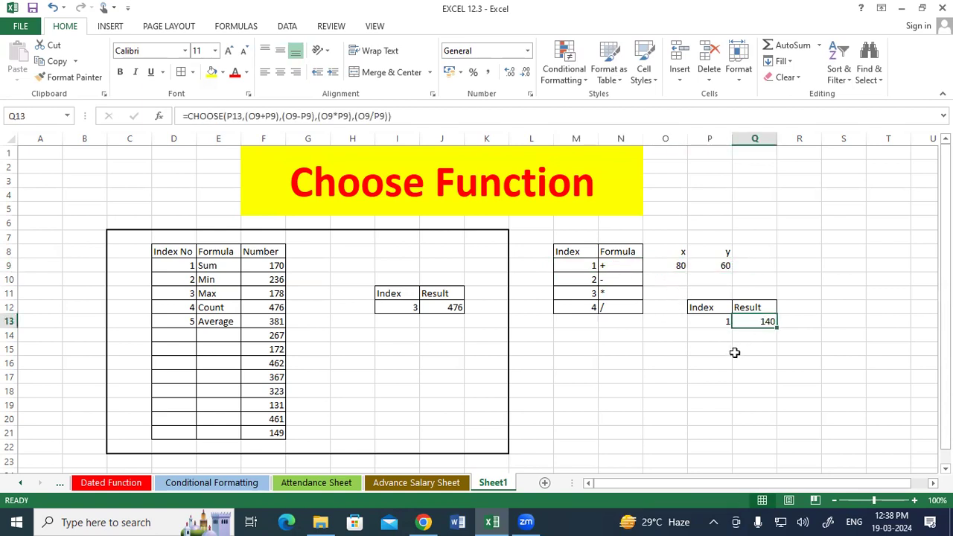
{"action": "left_click_drag", "start_coordinate": [589, 279], "coordinate": [703, 266]}
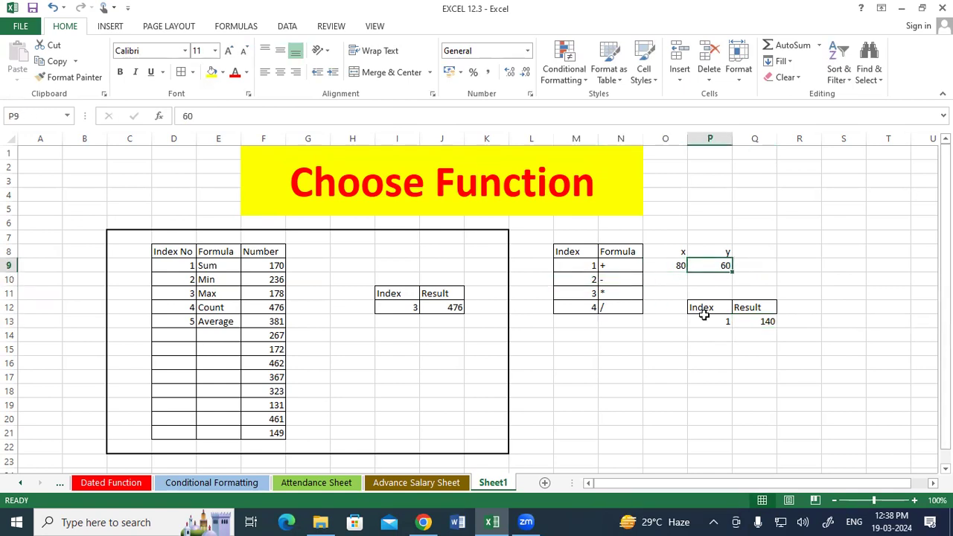
{"action": "left_click", "coordinate": [706, 319]}
{"action": "type", "text": "2"}
{"action": "key", "text": "Return"}
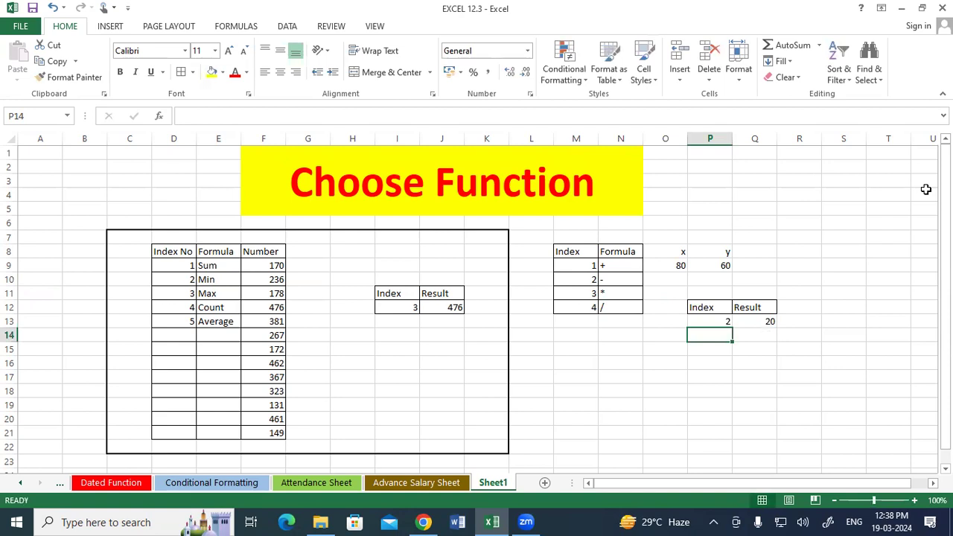
{"action": "key", "text": "Up"}
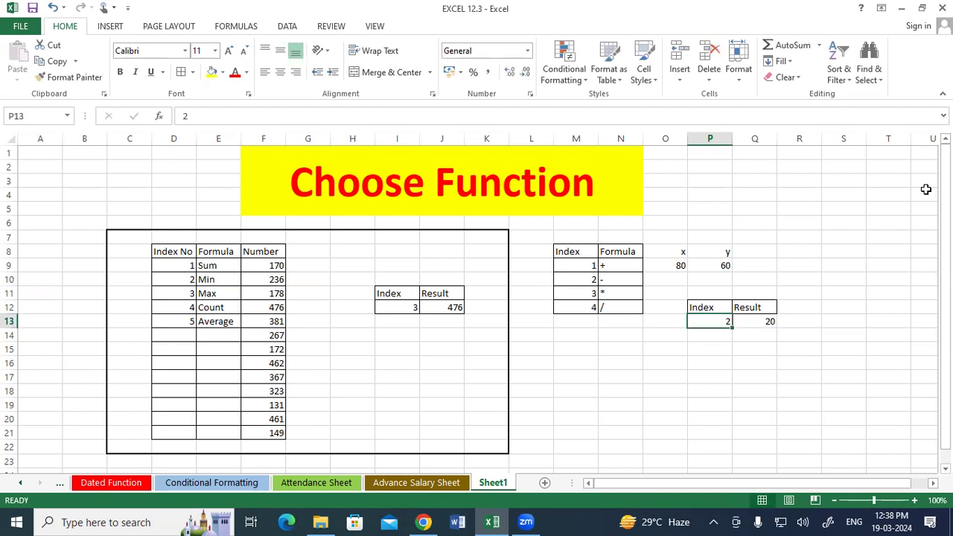
{"action": "type", "text": "3"}
{"action": "key", "text": "Return"}
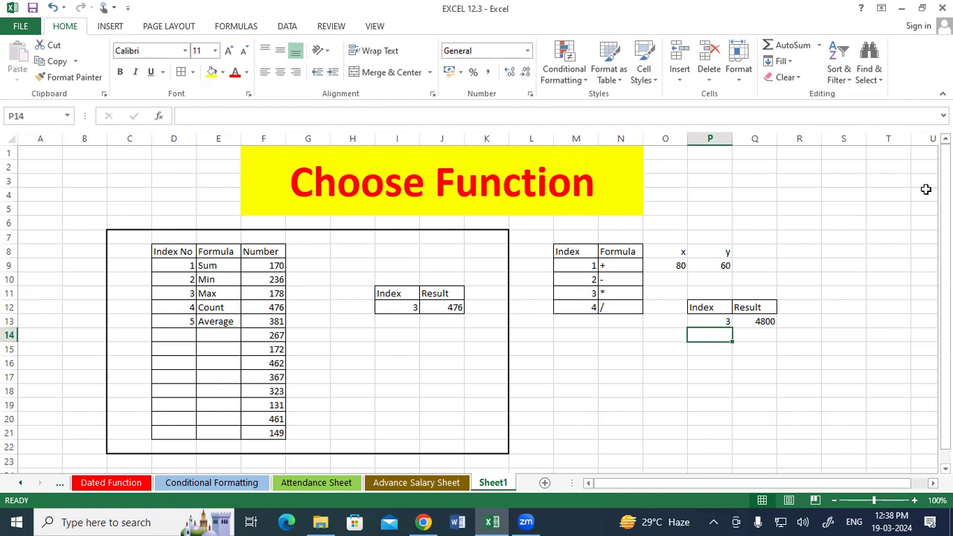
Set the index in P13 to 4 to choose the division of x by y.
{"action": "key", "text": "Up"}
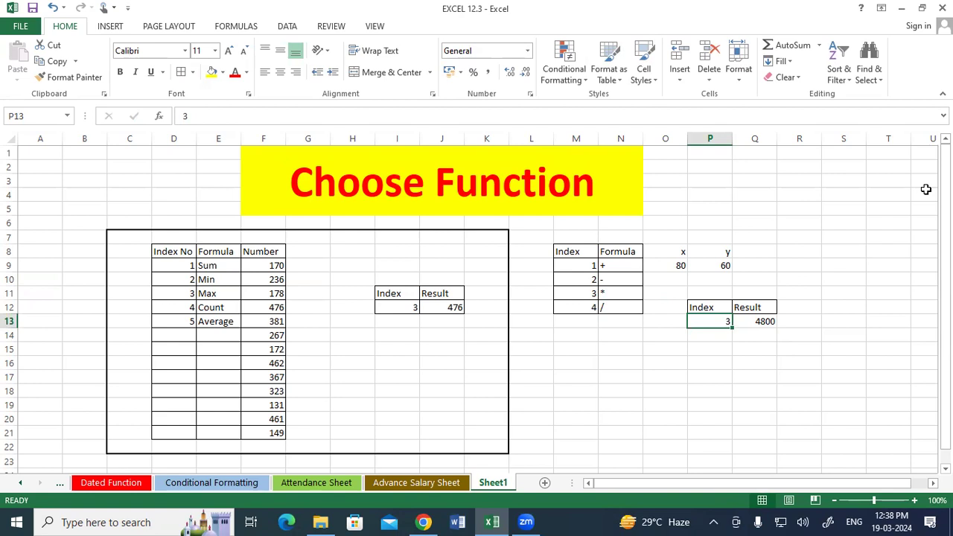
{"action": "type", "text": "4"}
{"action": "key", "text": "Return"}
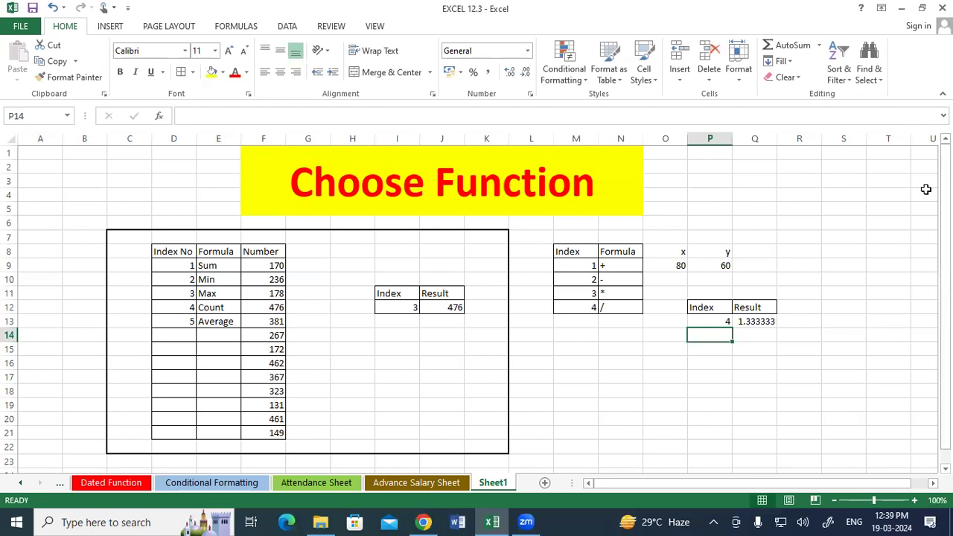
Apply a thick box border around the second example, range L7:R15.
{"action": "left_click_drag", "start_coordinate": [128, 238], "coordinate": [497, 451]}
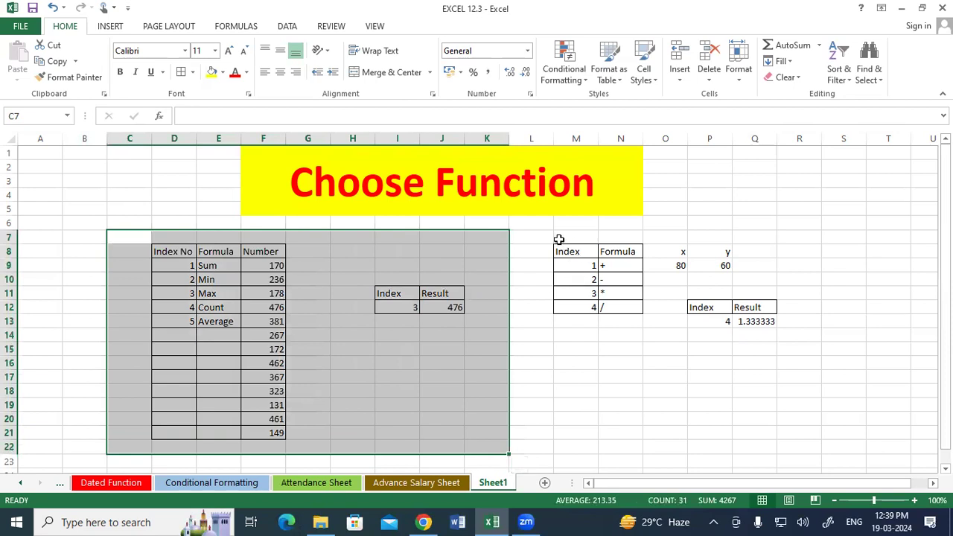
{"action": "left_click_drag", "start_coordinate": [530, 236], "coordinate": [784, 342]}
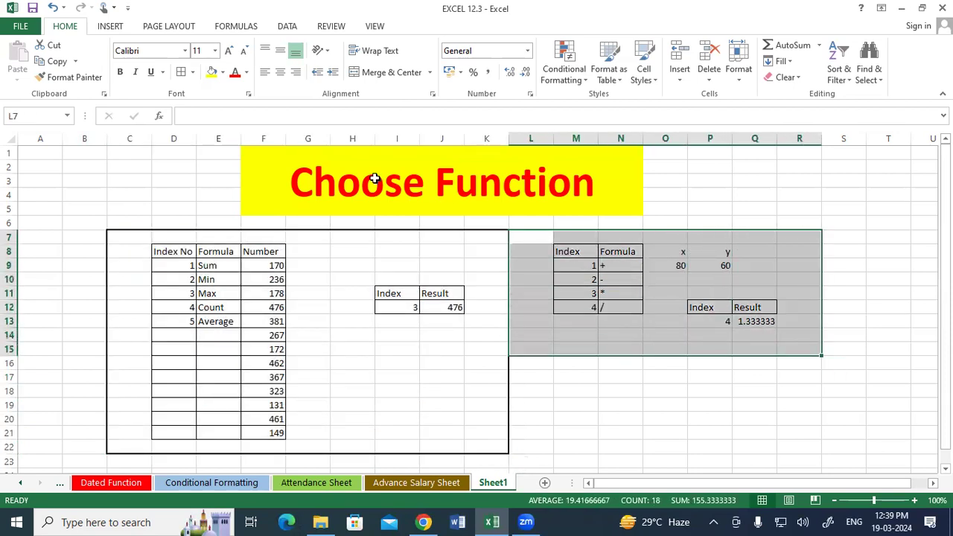
{"action": "left_click", "coordinate": [192, 72]}
{"action": "left_click", "coordinate": [206, 208]}
{"action": "left_click", "coordinate": [685, 443]}
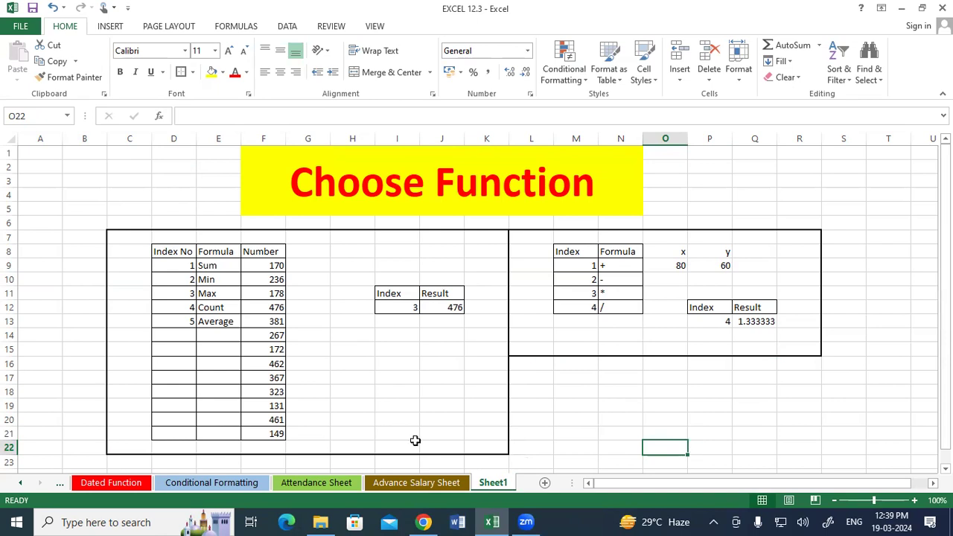
{"action": "left_click_drag", "start_coordinate": [177, 253], "coordinate": [311, 434]}
{"action": "left_click", "coordinate": [441, 419]}
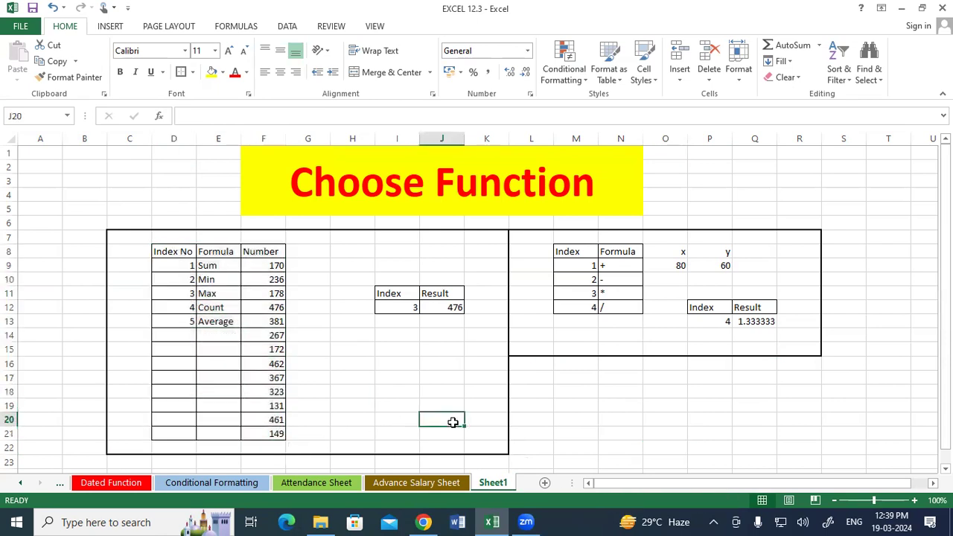